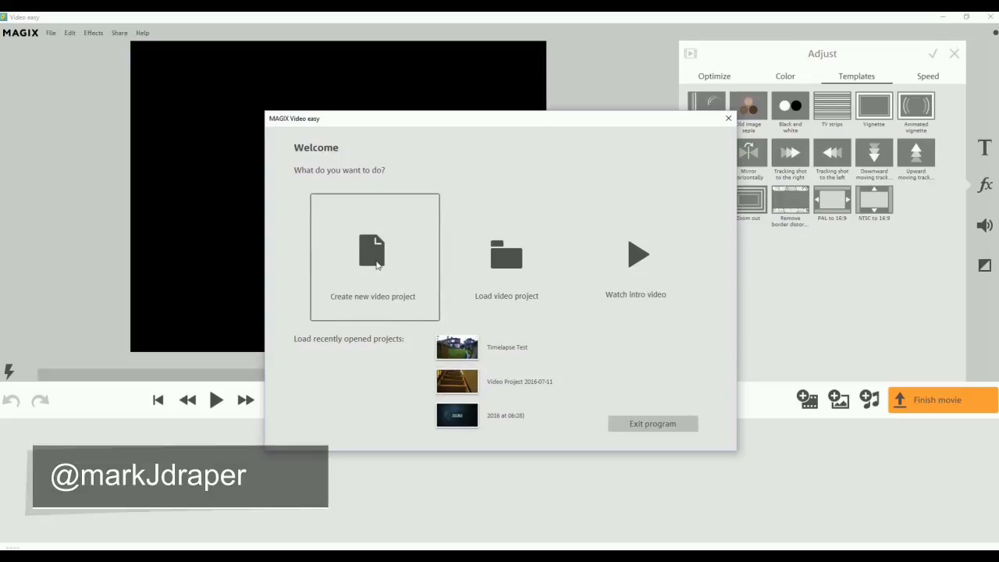
# Create a new video project named "Video Easy Demo".
pyautogui.click(376, 265)
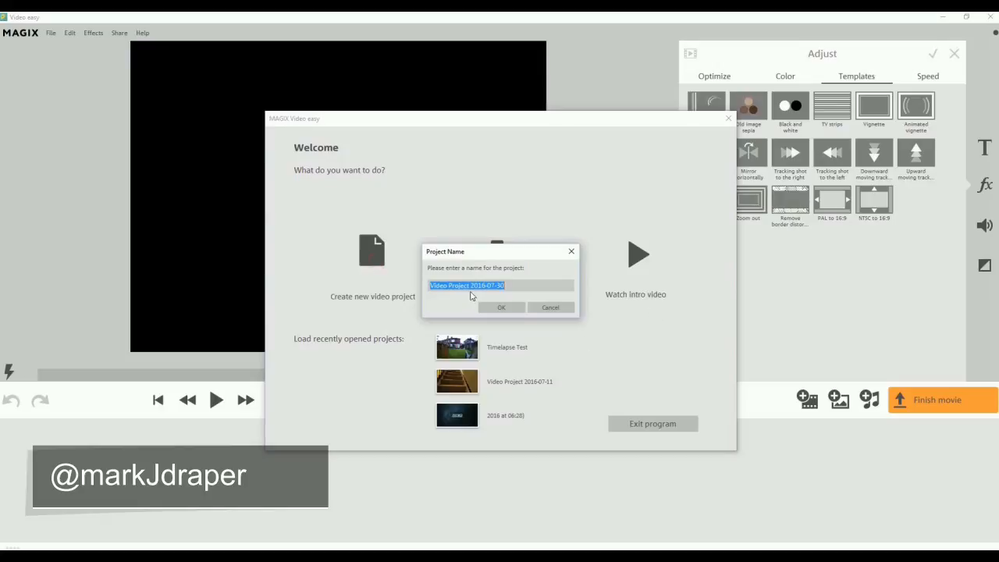
pyautogui.write('Video Easy Demo')
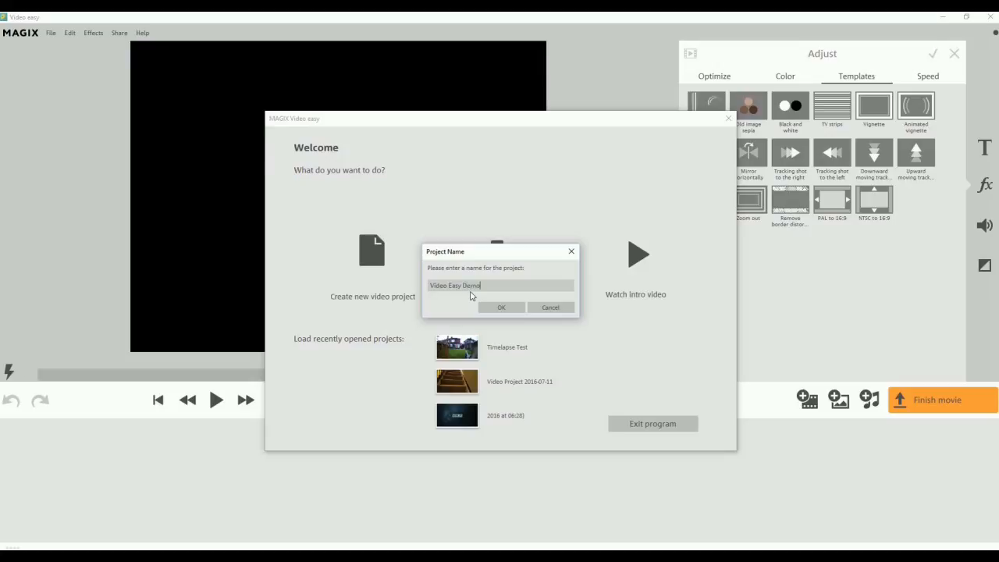
pyautogui.click(501, 306)
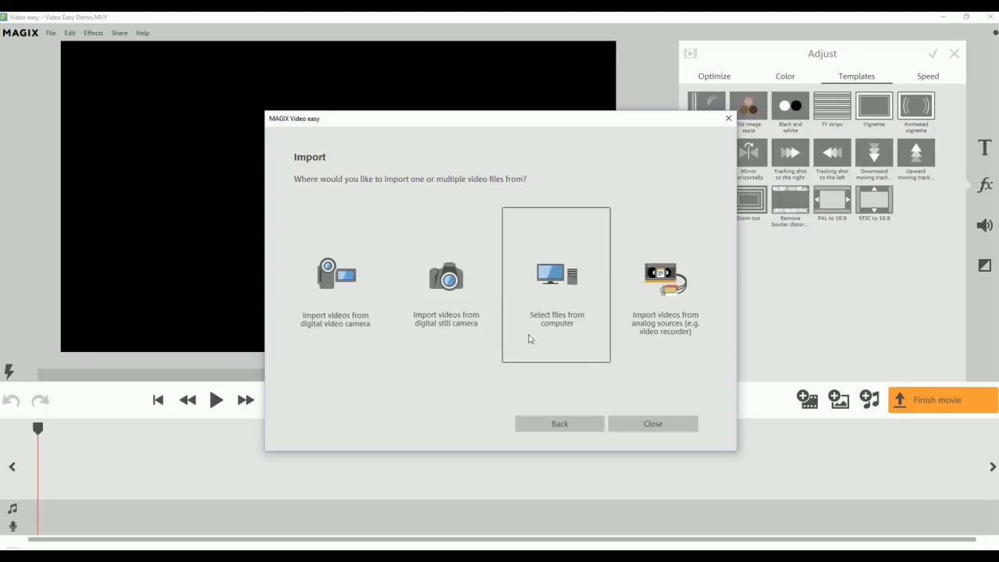
# Import the clips MVI_0556, MVI_0564 and MVI_0569 from the computer's "1 April 2016 Gadget Show Live" folder.
pyautogui.click(570, 270)
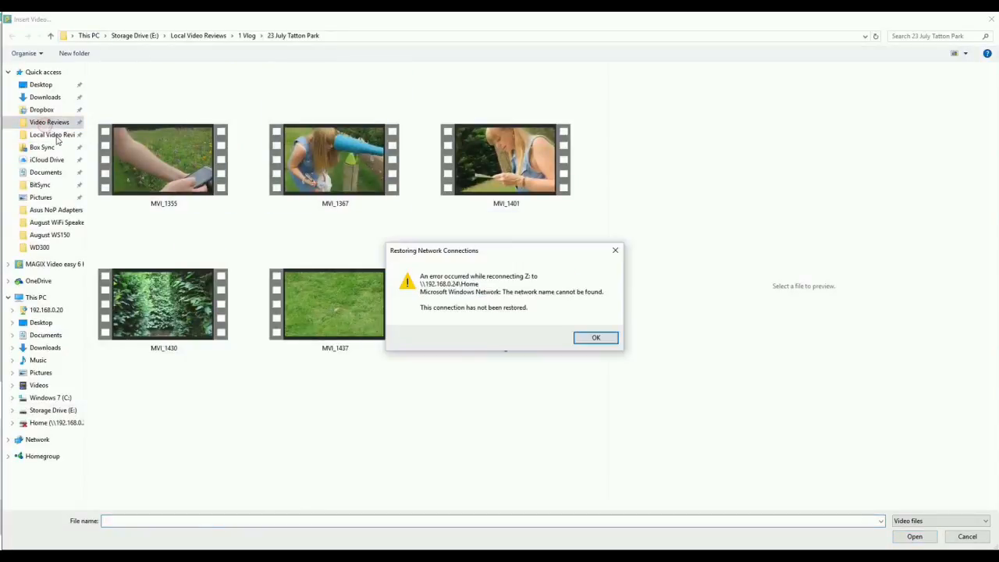
pyautogui.click(595, 337)
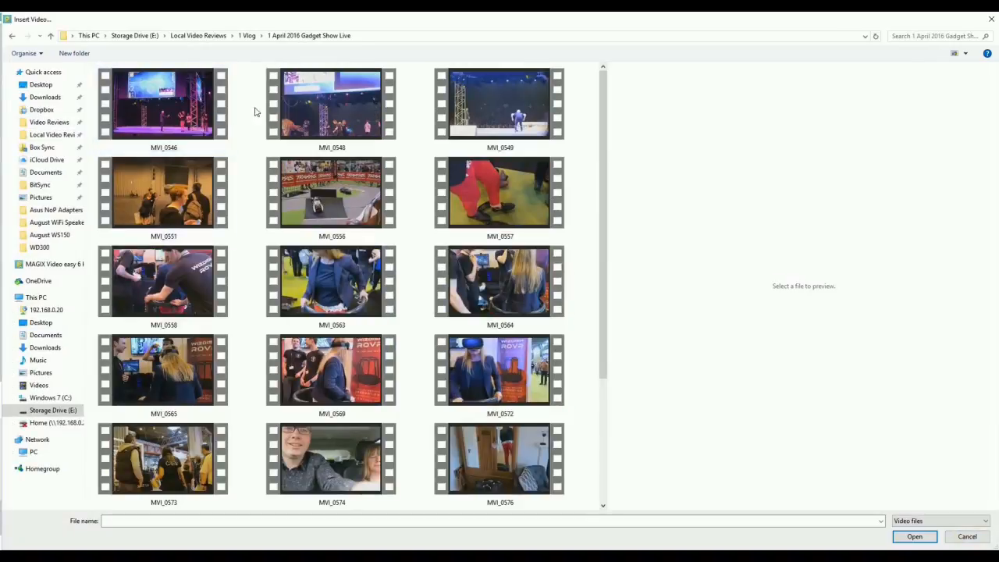
pyautogui.scroll(-2, 500, 195)
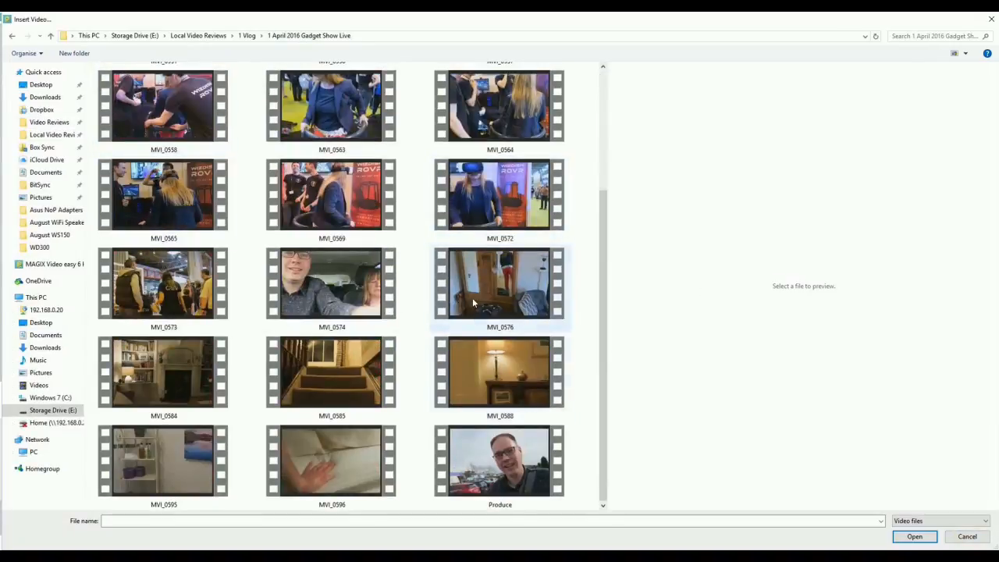
pyautogui.scroll(2, 461, 367)
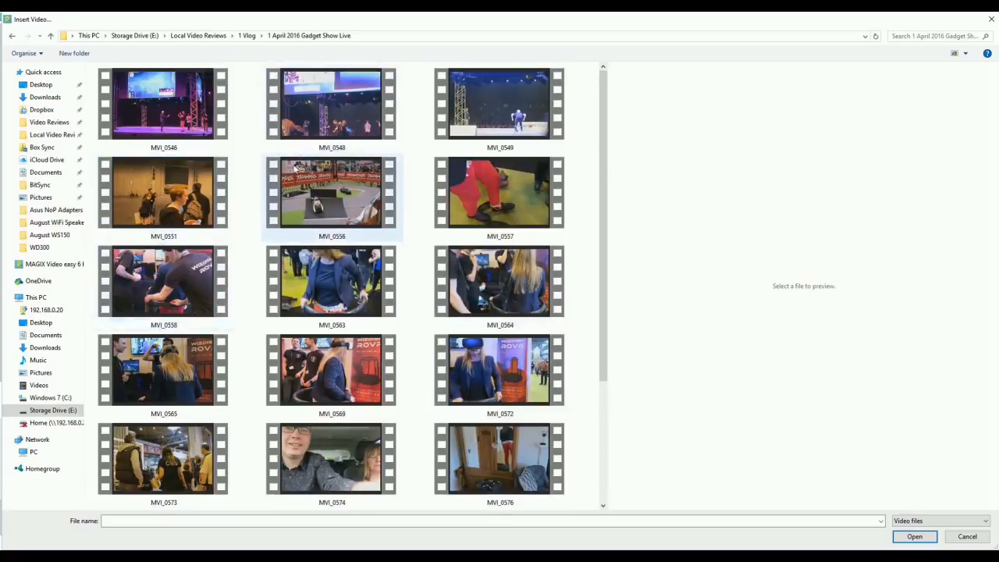
pyautogui.click(328, 187)
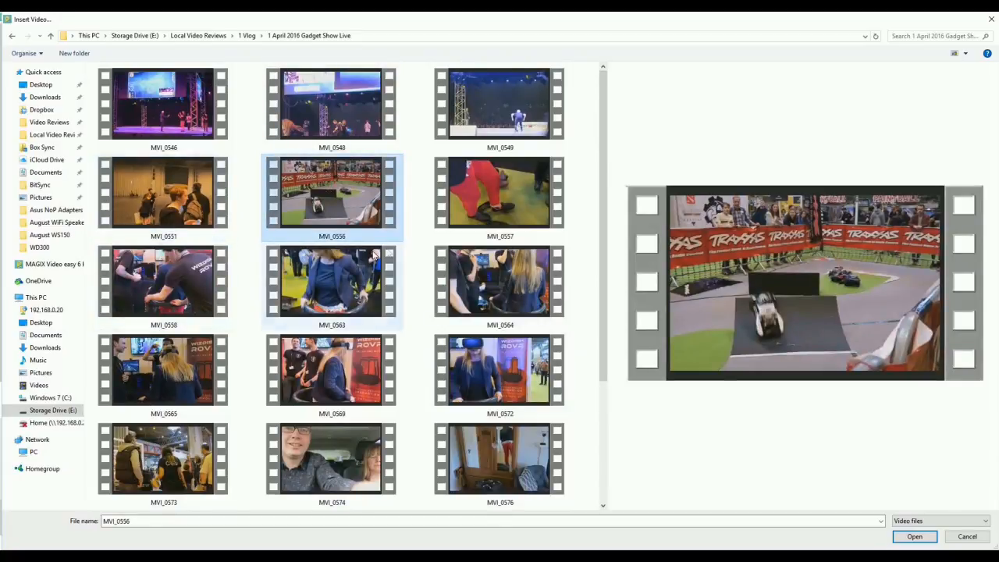
pyautogui.keyDown('ctrl'); pyautogui.click(521, 299); pyautogui.keyUp('ctrl')
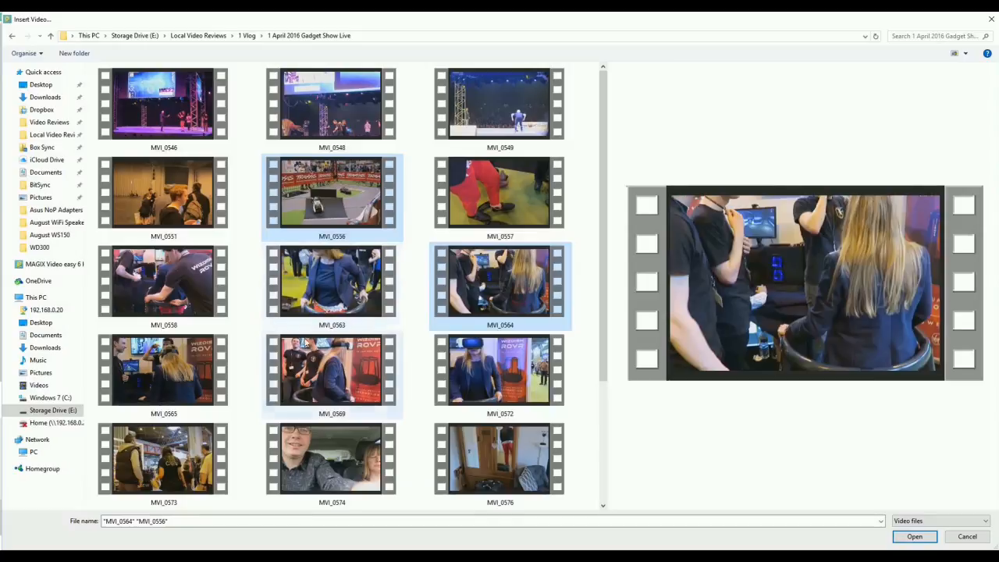
pyautogui.keyDown('ctrl'); pyautogui.click(334, 354); pyautogui.keyUp('ctrl')
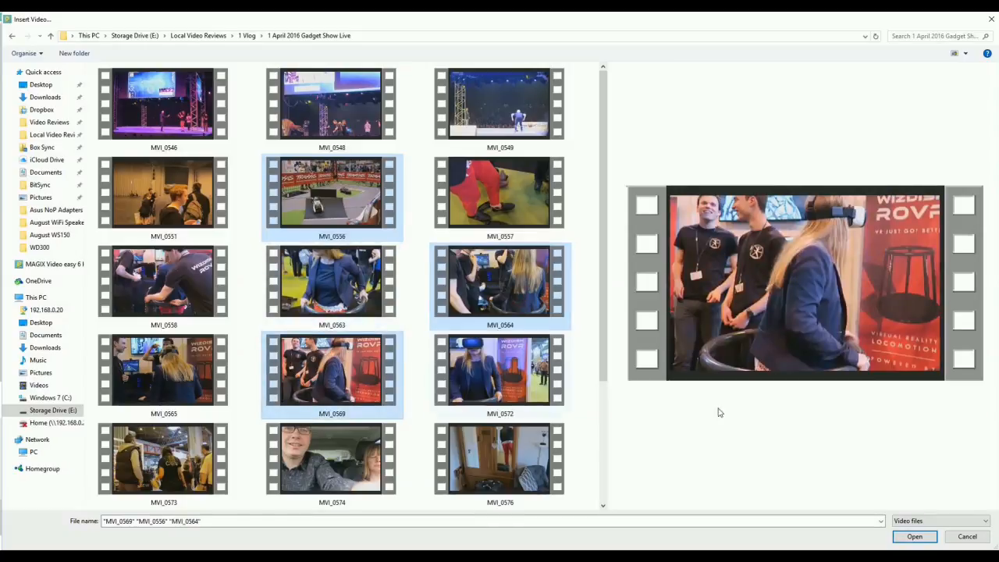
pyautogui.click(915, 536)
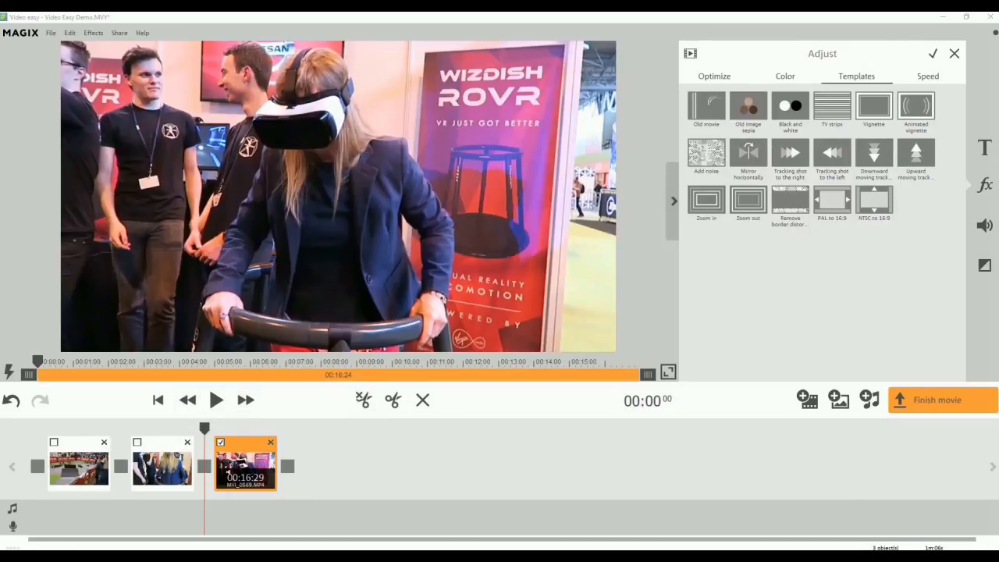
# Select the second clip in the storyboard and play back part of the first clip from near its beginning.
pyautogui.click(168, 457)
pyautogui.moveTo(168, 454)
pyautogui.mouseDown()
pyautogui.moveTo(49, 453)
pyautogui.moveTo(192, 455)
pyautogui.mouseUp()
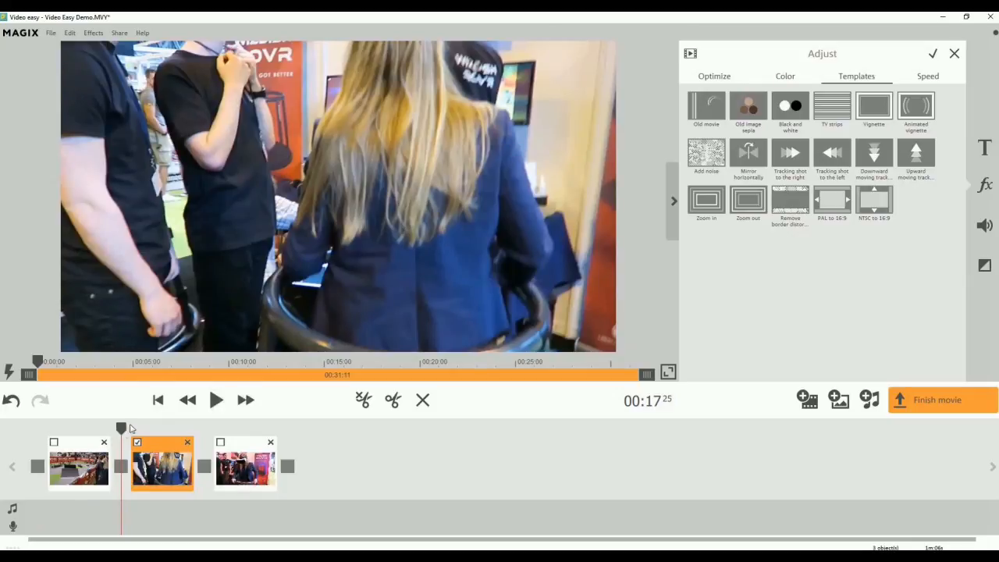
pyautogui.moveTo(121, 428); pyautogui.dragTo(56, 428)
pyautogui.click(216, 399)
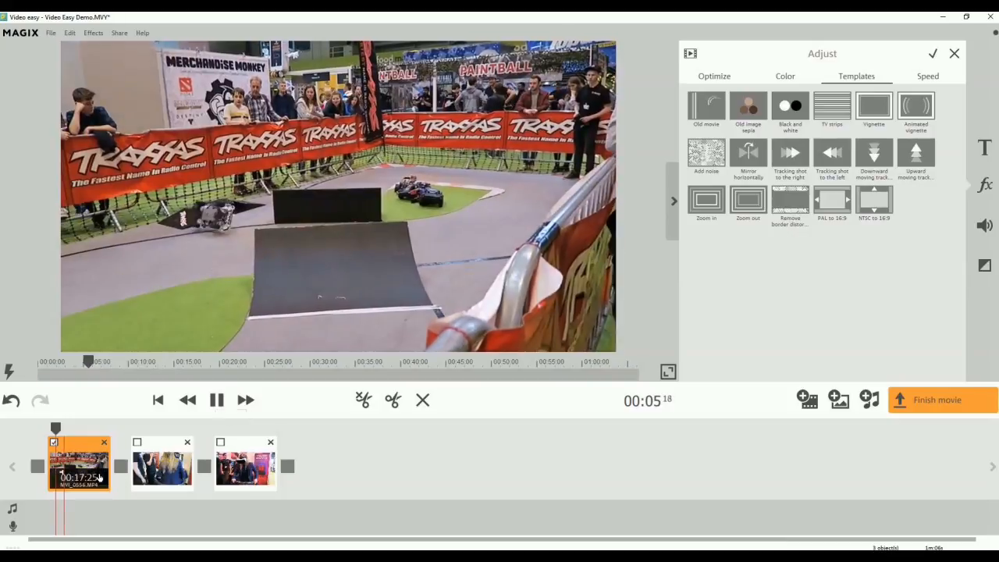
pyautogui.click(216, 399)
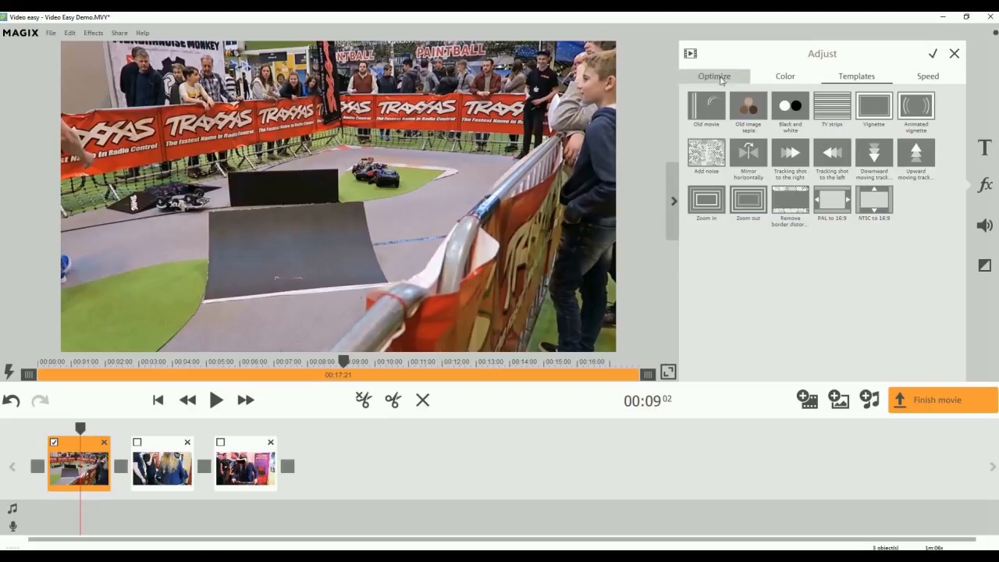
# Try the Old movie effect template on the first clip and play back a short stretch of it.
pyautogui.click(705, 112)
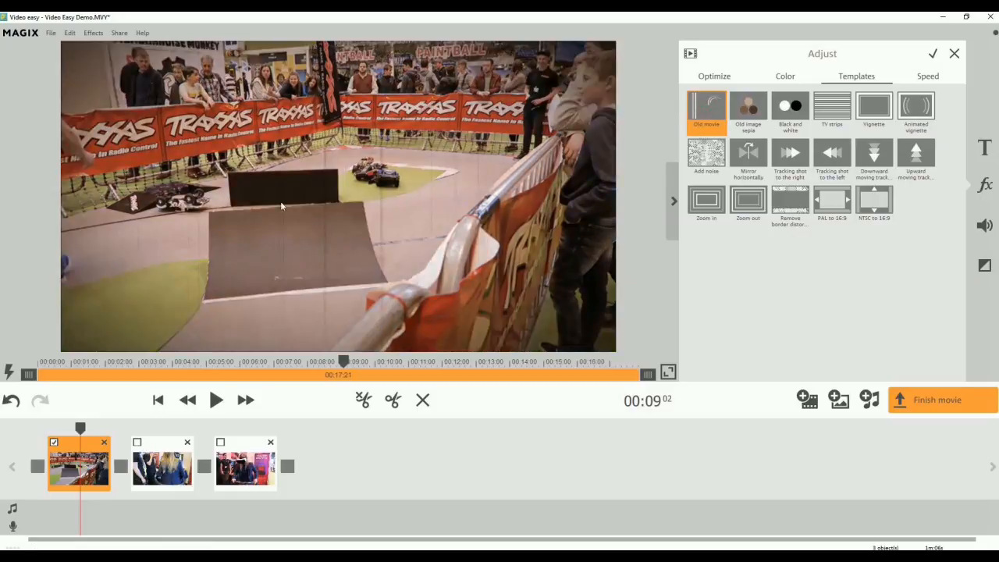
pyautogui.click(216, 399)
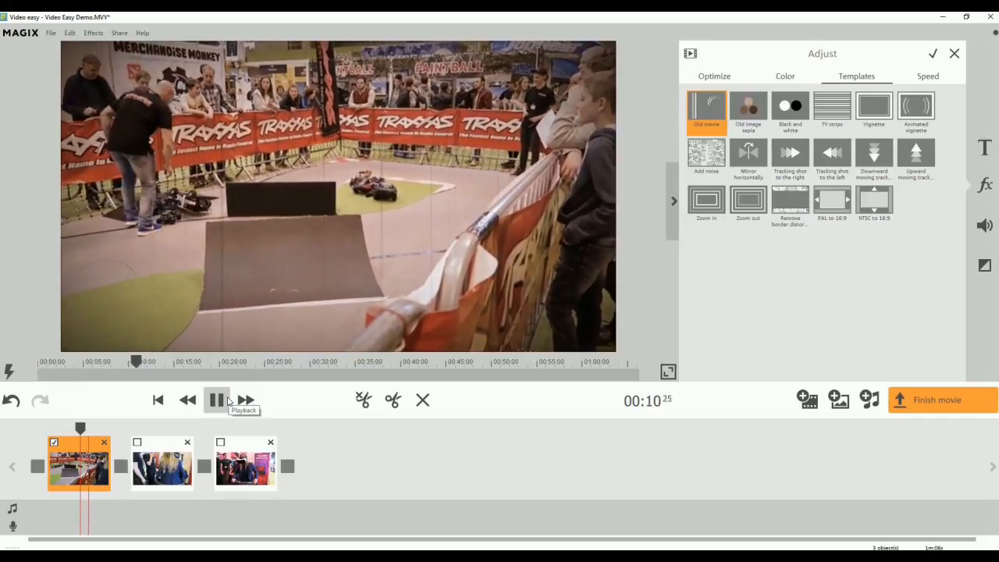
pyautogui.click(226, 400)
# Try the Old image sepia, Black and white, TV strips, Vignette and Animated vignette templates on the first clip.
pyautogui.click(761, 123)
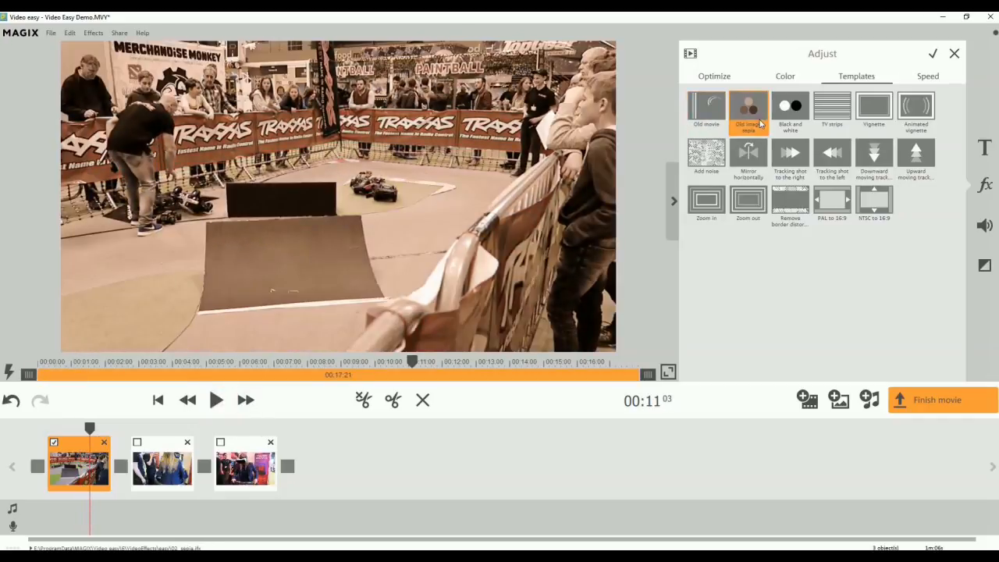
pyautogui.click(784, 107)
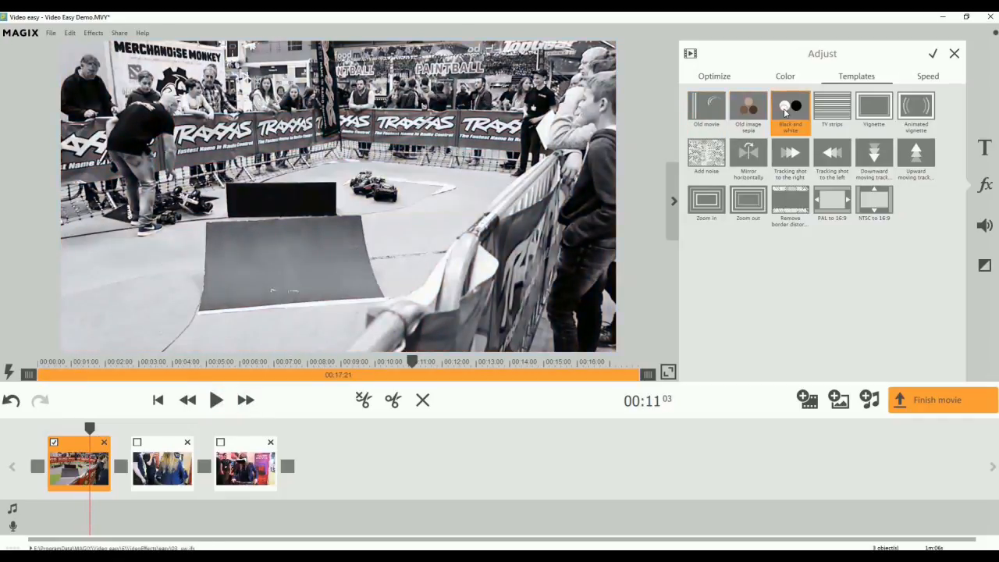
pyautogui.click(833, 118)
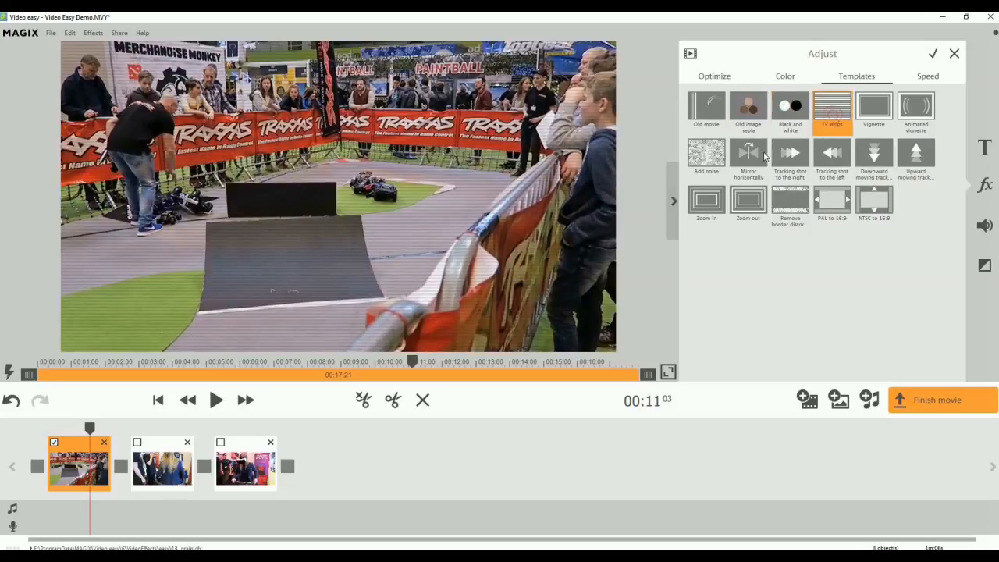
pyautogui.click(884, 102)
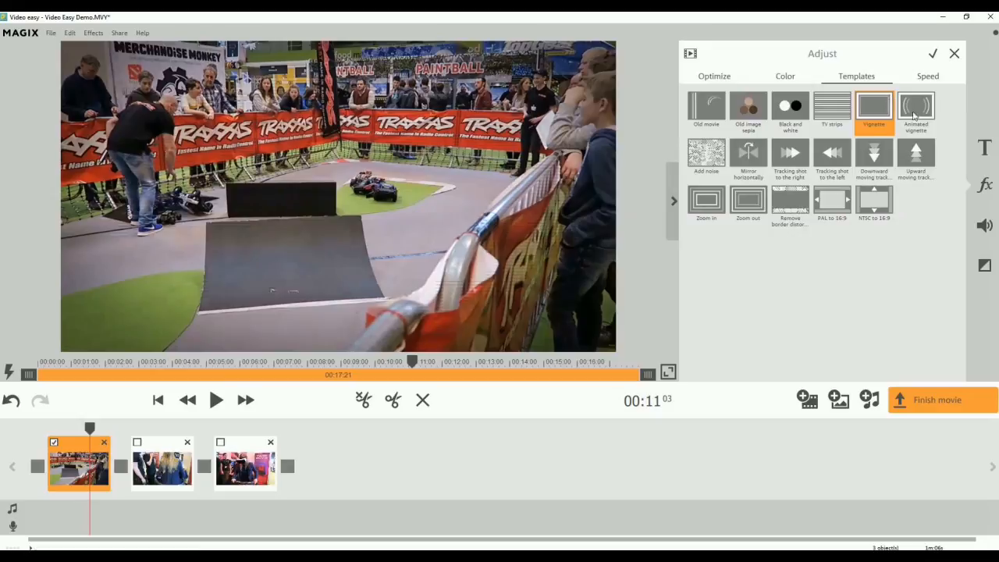
pyautogui.click(916, 107)
# Try the PAL to 16:9, NTSC to 16:9 and Old movie templates on the first clip and discard the template changes.
pyautogui.click(832, 201)
pyautogui.click(878, 216)
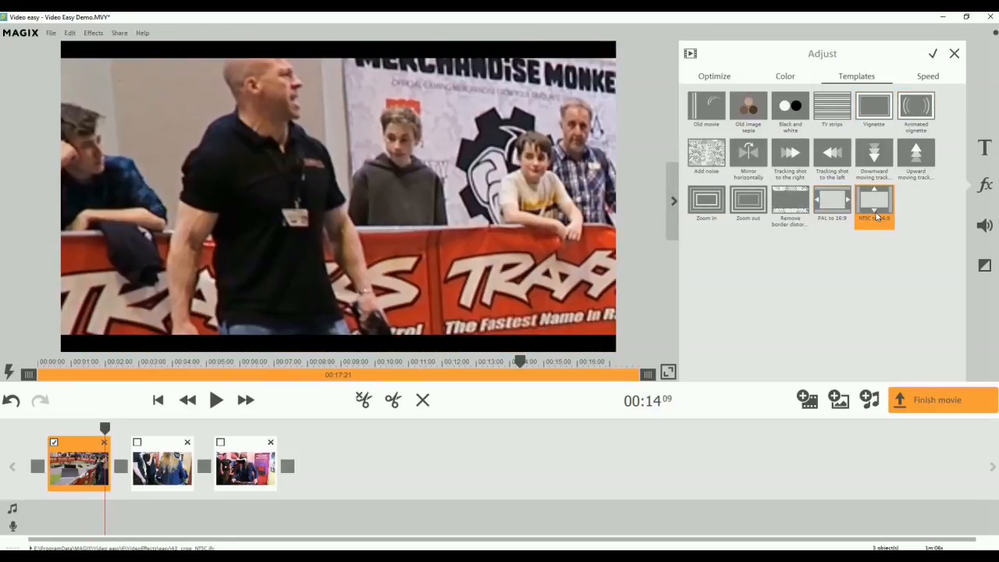
pyautogui.click(700, 121)
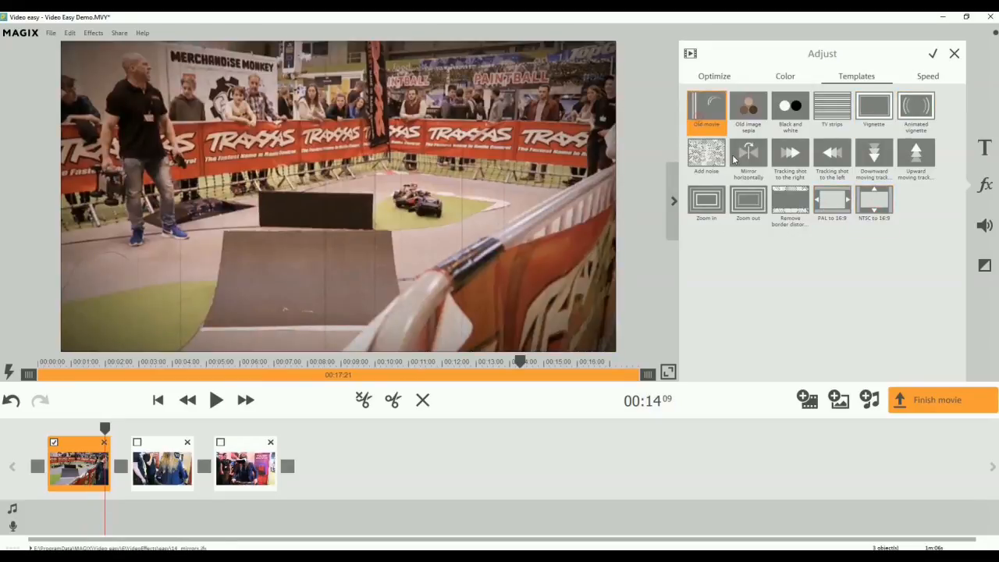
pyautogui.click(951, 54)
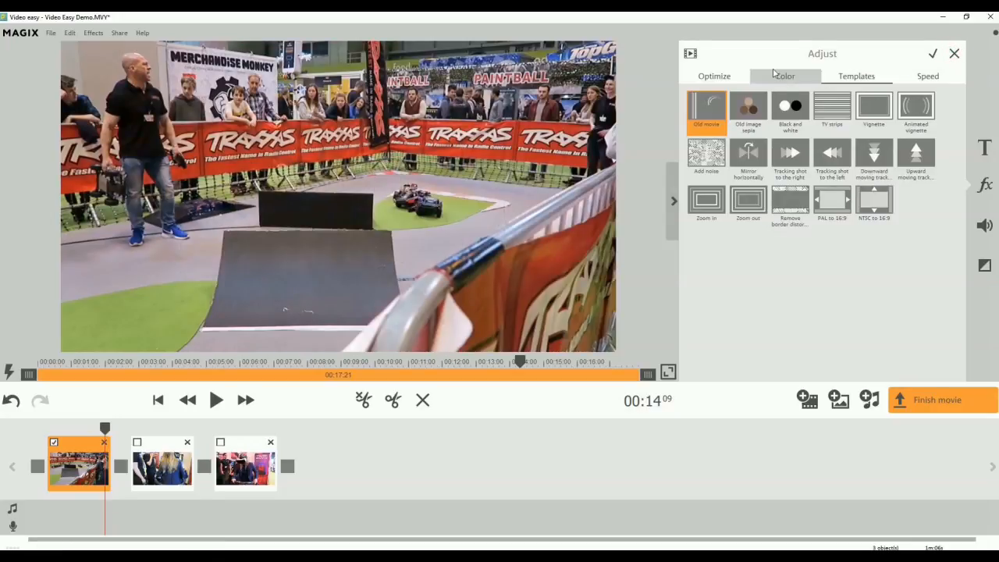
# Try rotating the first clip 90° to the left and back 90° to the right, twice.
pyautogui.click(711, 78)
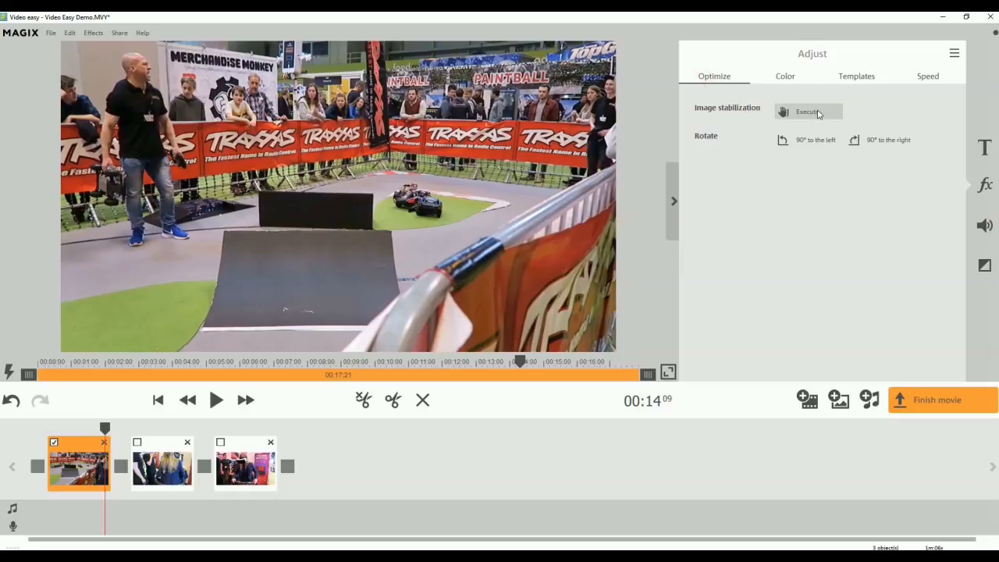
pyautogui.click(807, 140)
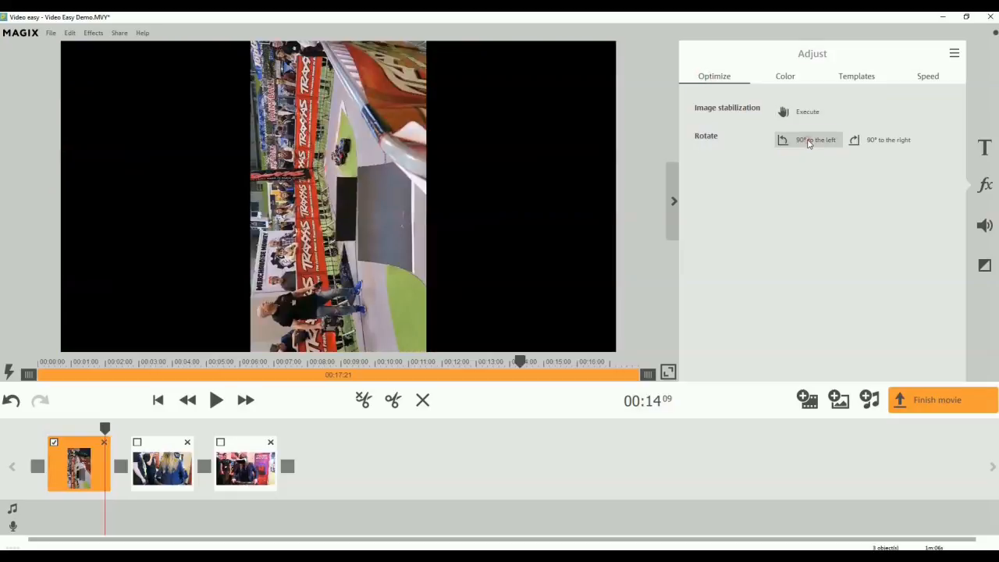
pyautogui.click(889, 141)
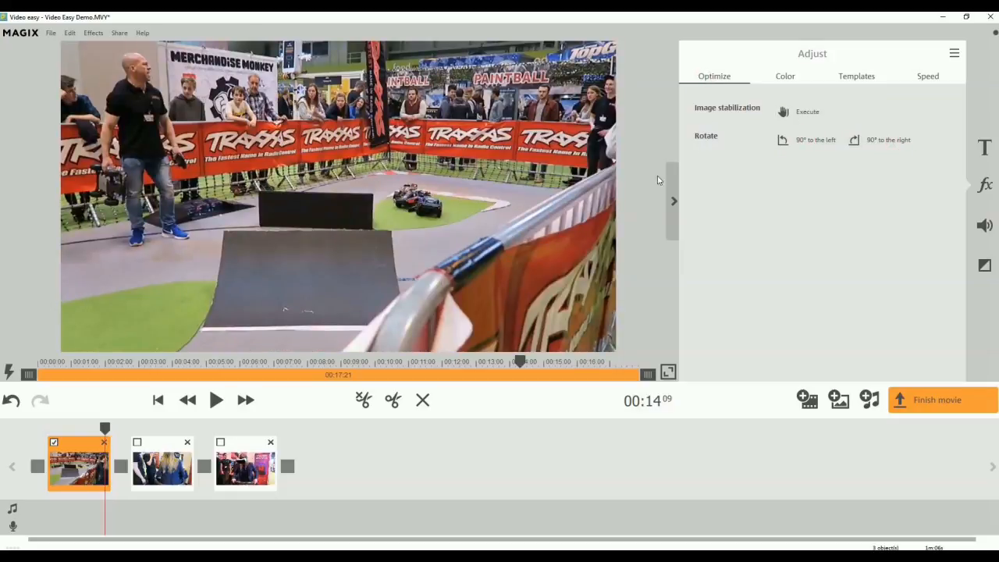
pyautogui.click(805, 141)
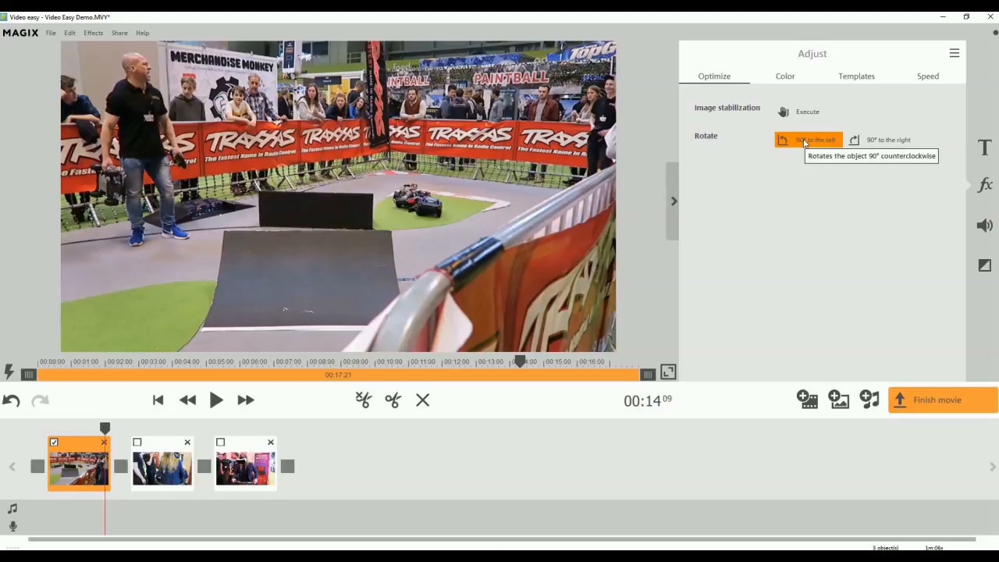
pyautogui.click(892, 140)
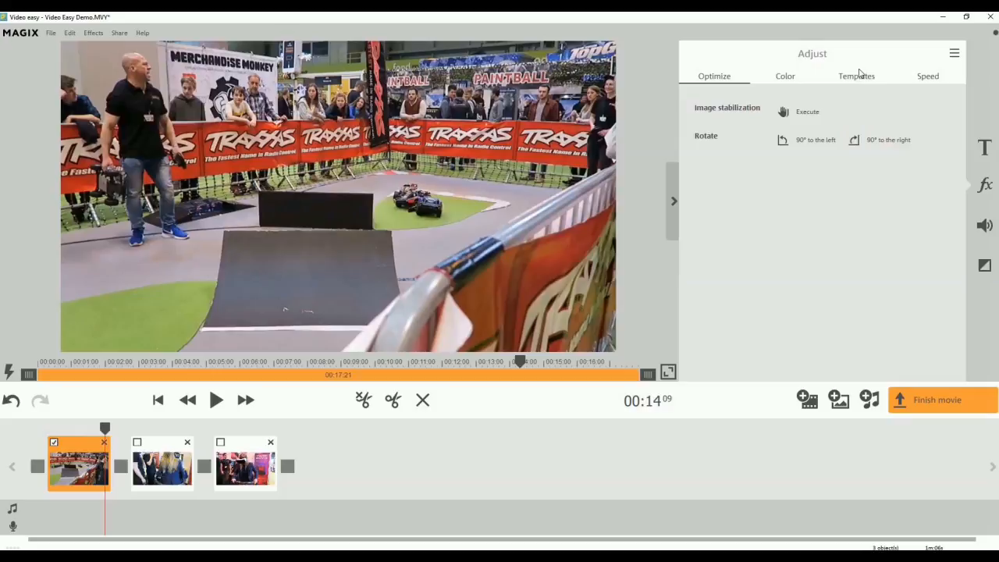
# Slow the first clip down to 0.63 times its normal speed.
pyautogui.click(930, 79)
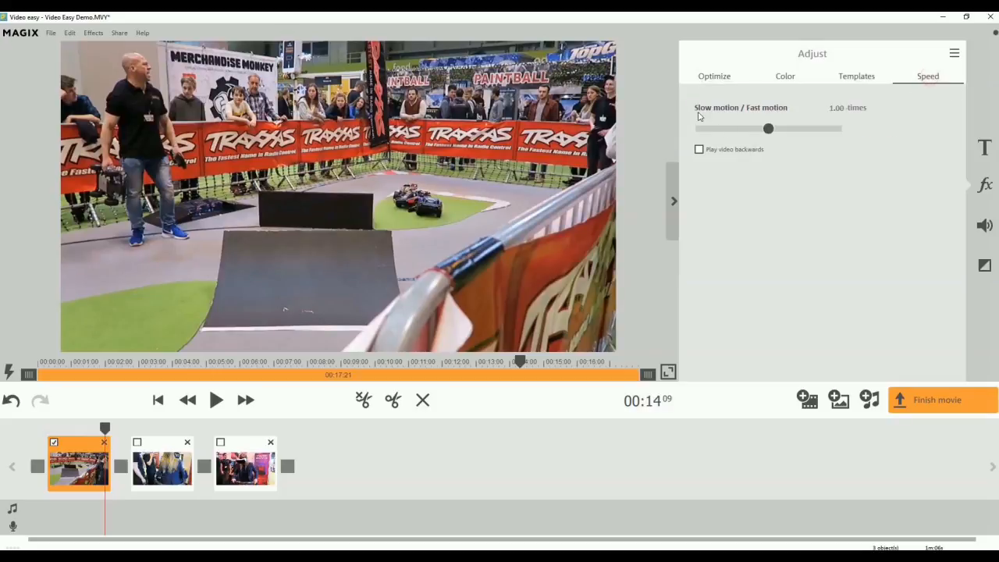
pyautogui.click(762, 131)
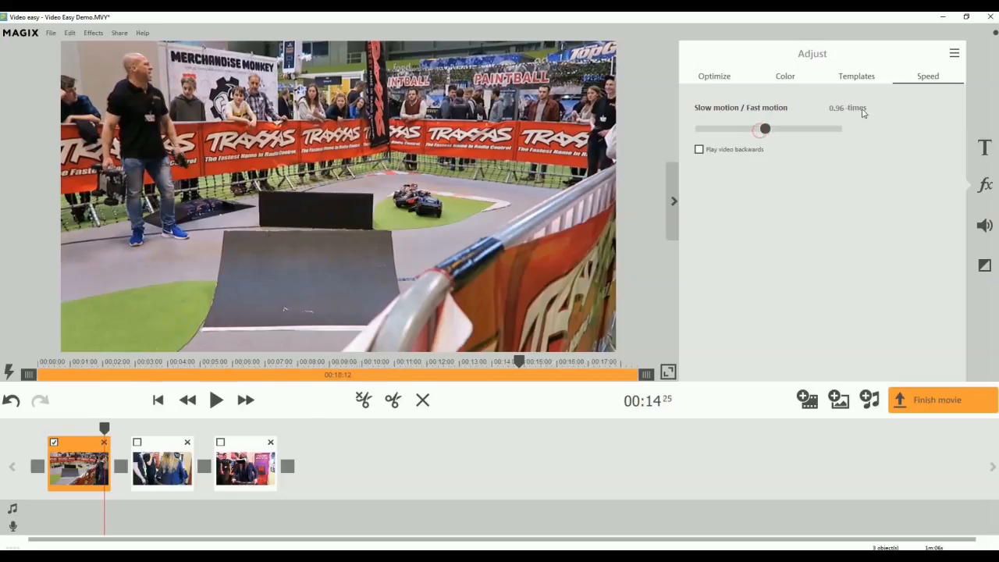
pyautogui.moveTo(754, 128); pyautogui.dragTo(734, 129)
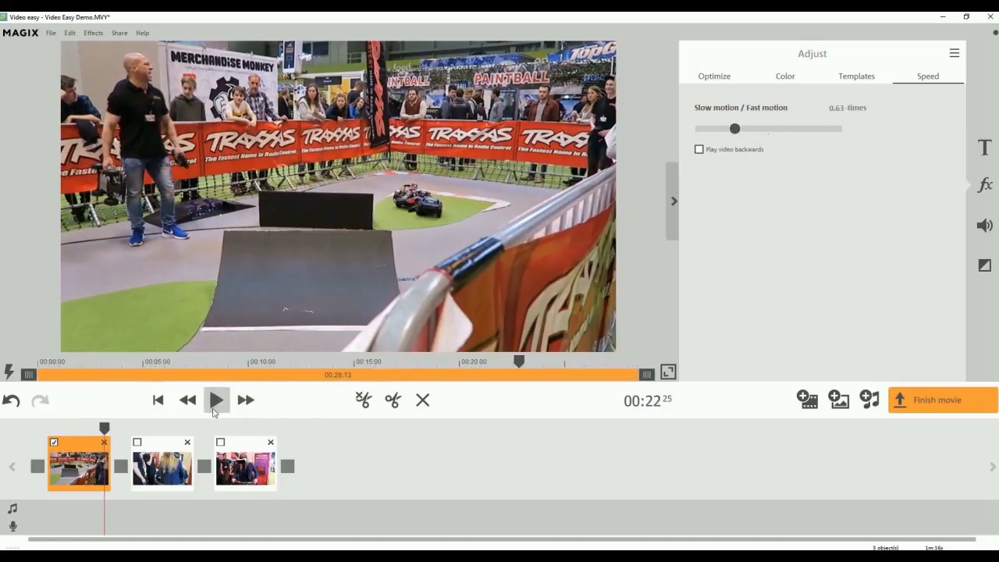
# Play the slowed first clip from several earlier positions to check the slow motion.
pyautogui.click(216, 399)
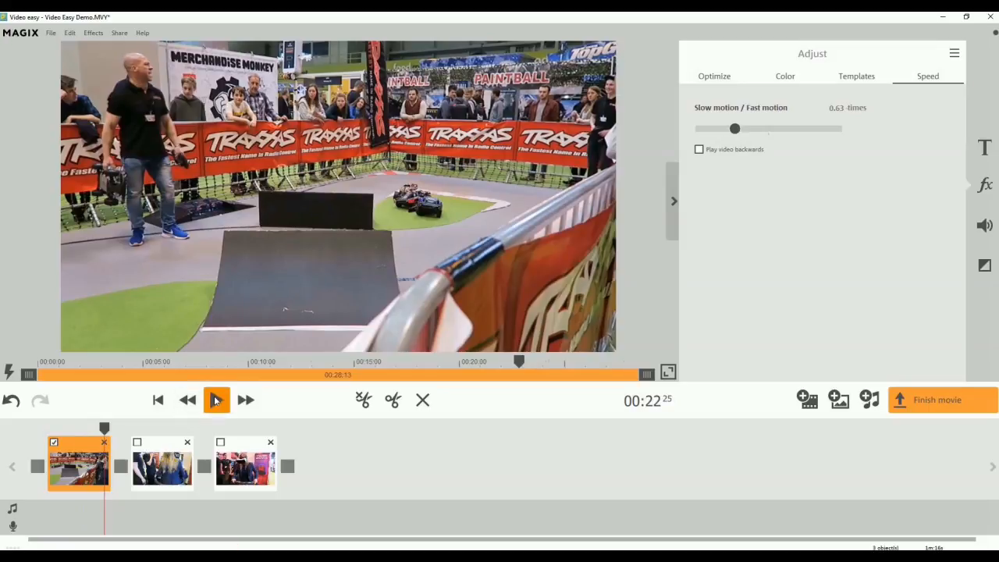
pyautogui.click(216, 400)
pyautogui.moveTo(85, 427); pyautogui.dragTo(69, 428)
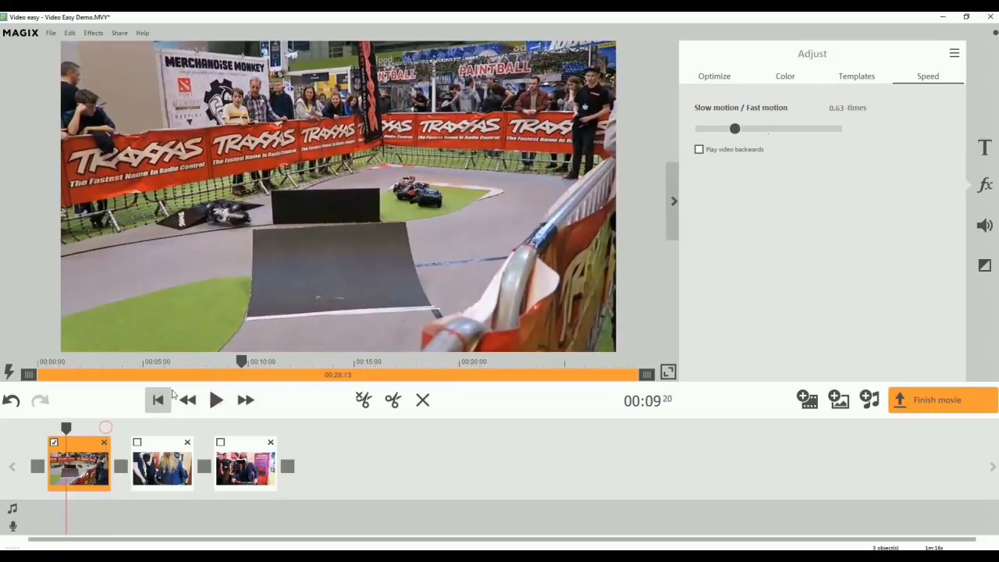
pyautogui.click(214, 403)
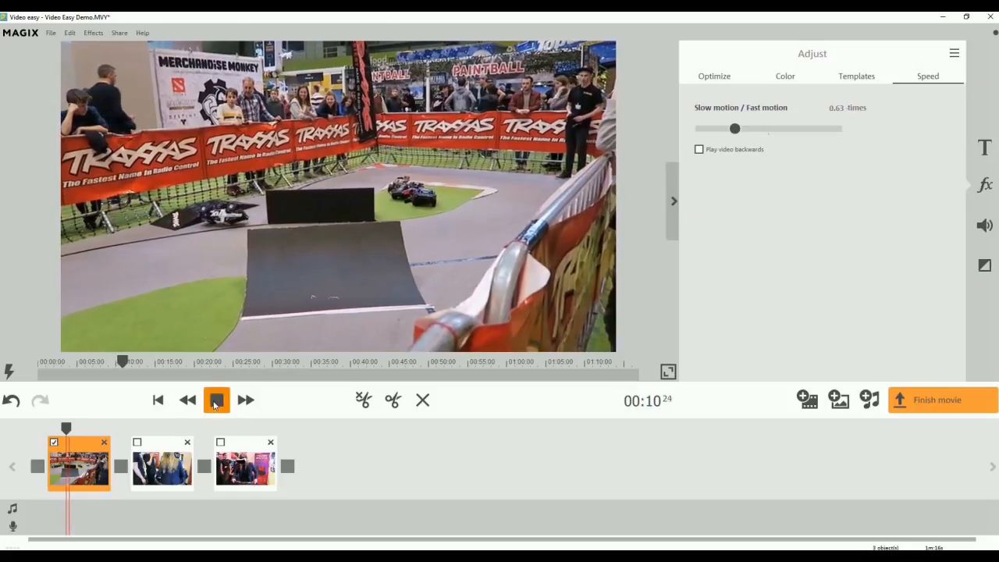
pyautogui.click(215, 400)
pyautogui.moveTo(70, 431); pyautogui.dragTo(50, 427)
pyautogui.click(216, 400)
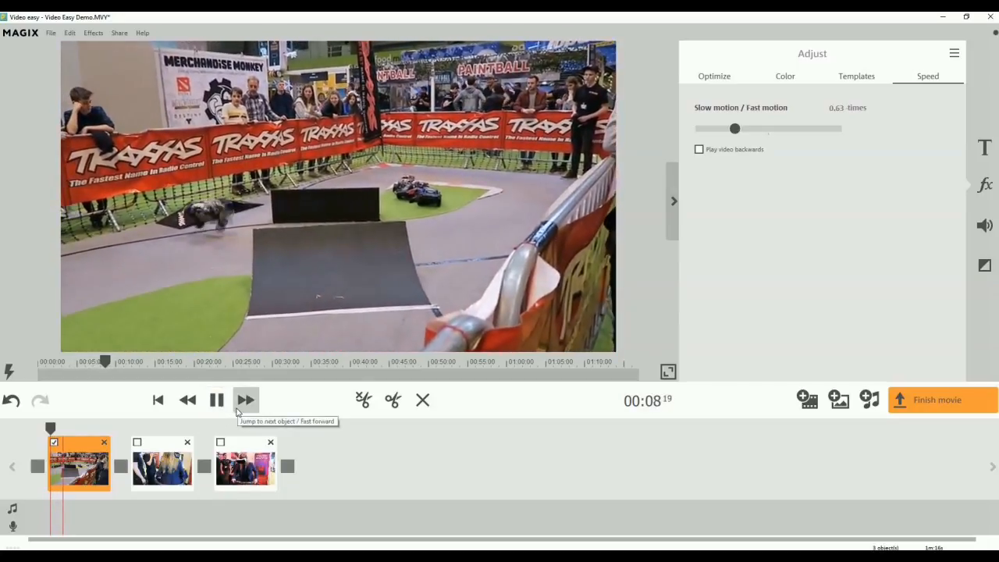
# Add the 3D scrolling text template with its sample text near the start of the second clip and preview it.
pyautogui.click(242, 406)
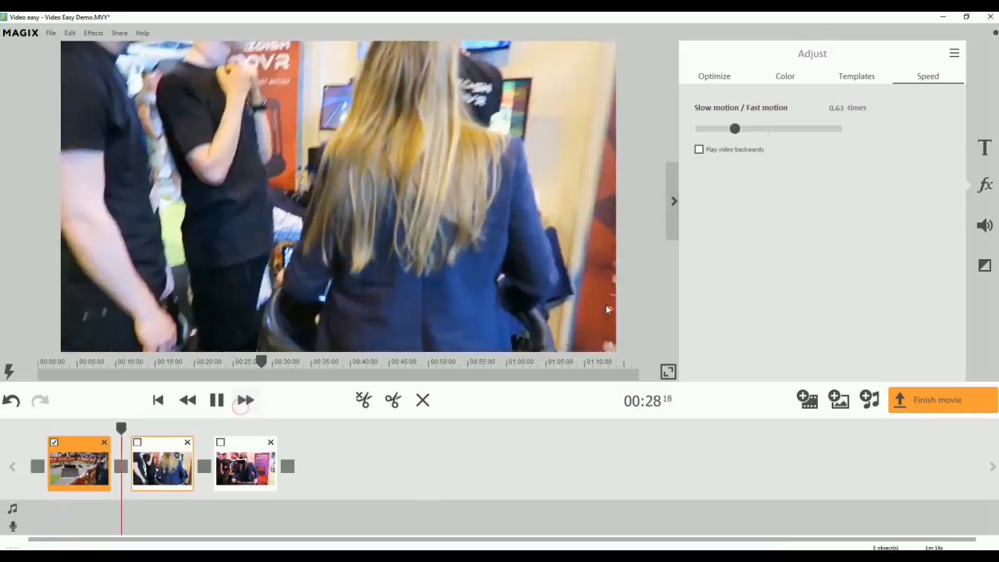
pyautogui.click(217, 400)
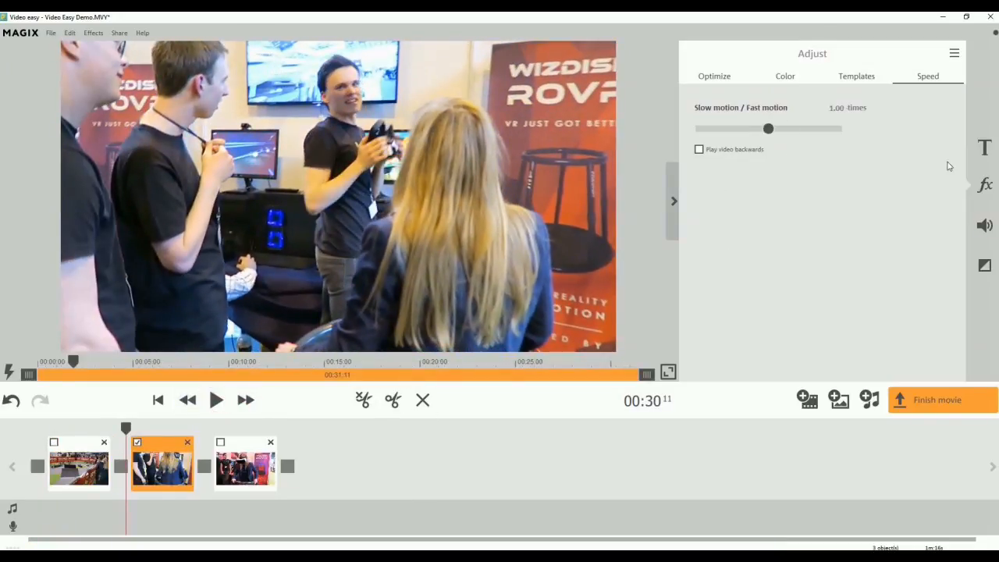
pyautogui.click(990, 149)
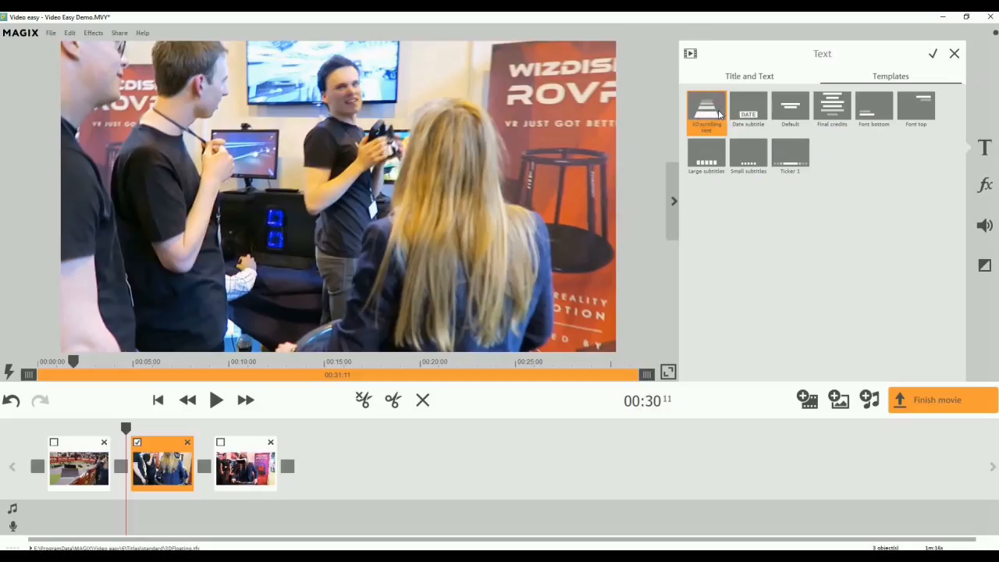
pyautogui.click(720, 114)
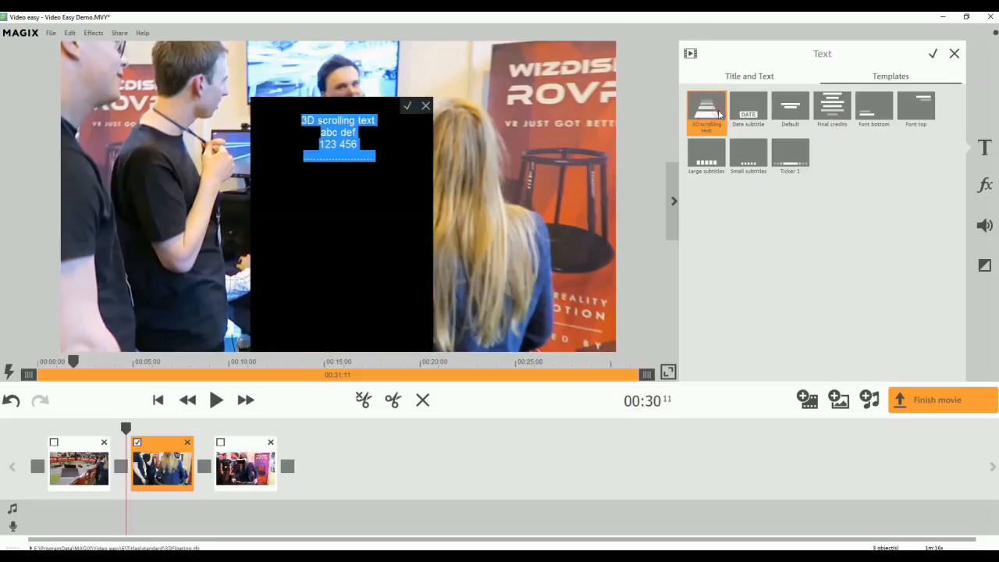
pyautogui.click(407, 106)
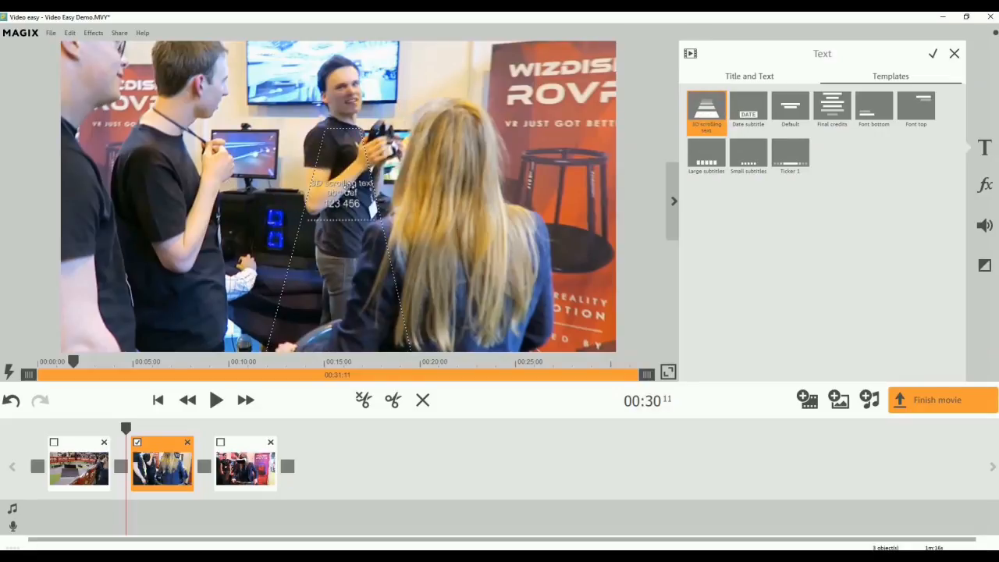
pyautogui.click(217, 400)
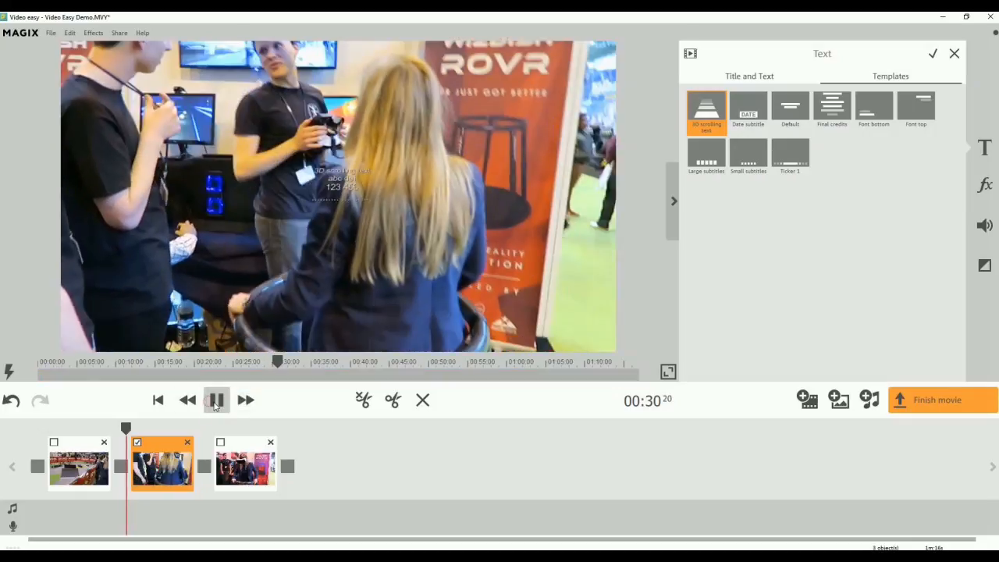
pyautogui.click(217, 401)
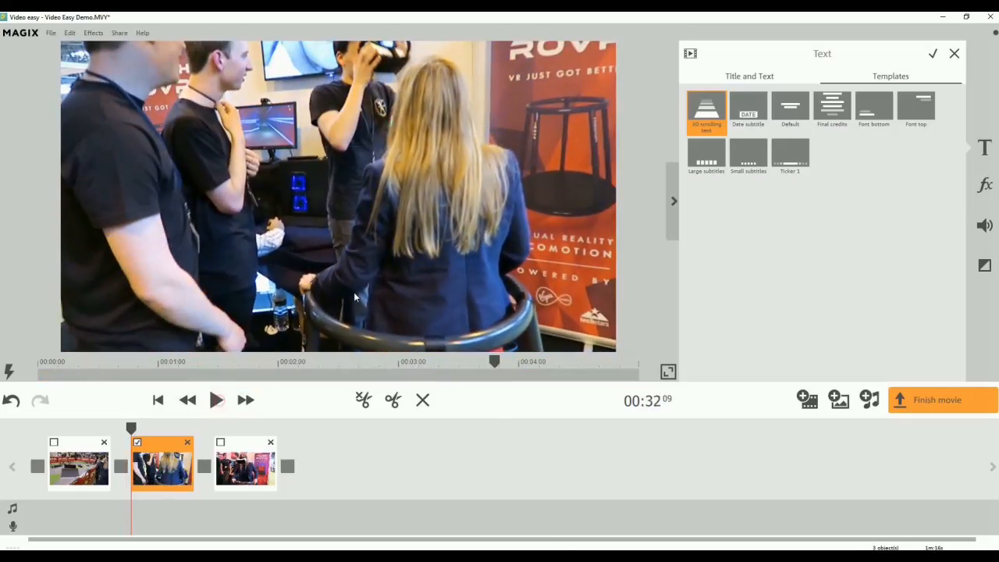
pyautogui.click(162, 476)
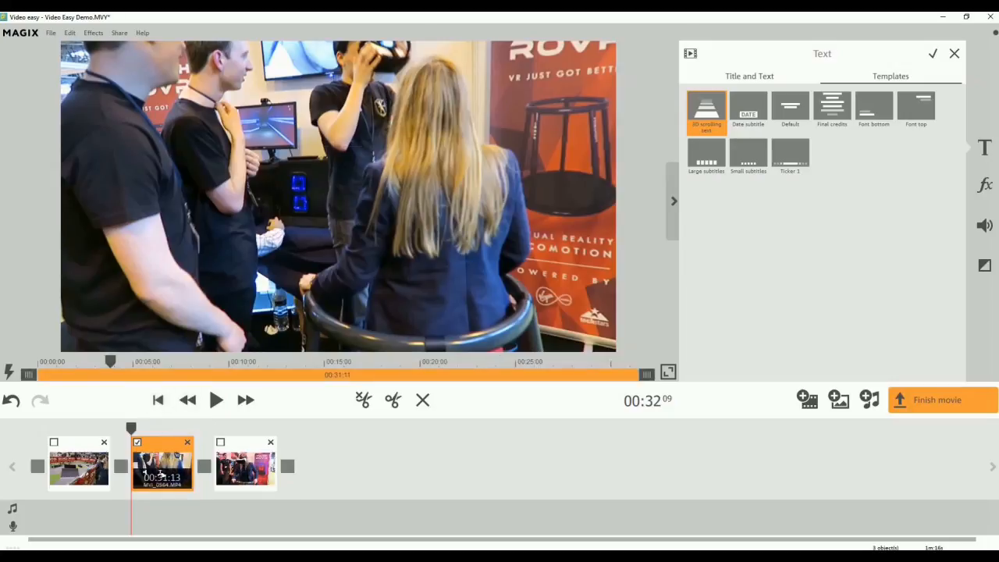
# Add the 3D scrolling text template with its sample text at the start of the first clip and preview it.
pyautogui.moveTo(131, 429); pyautogui.dragTo(8, 425)
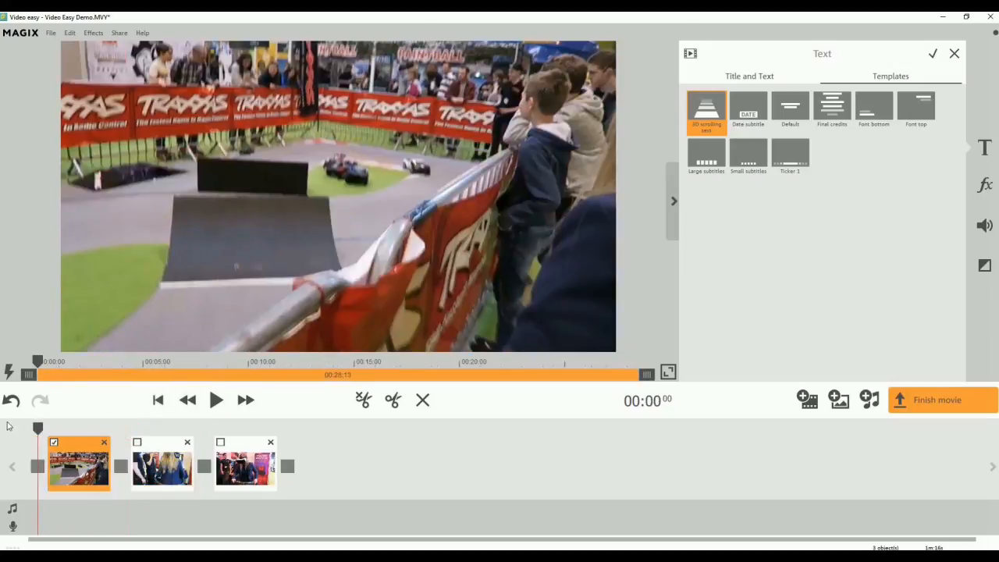
pyautogui.click(707, 110)
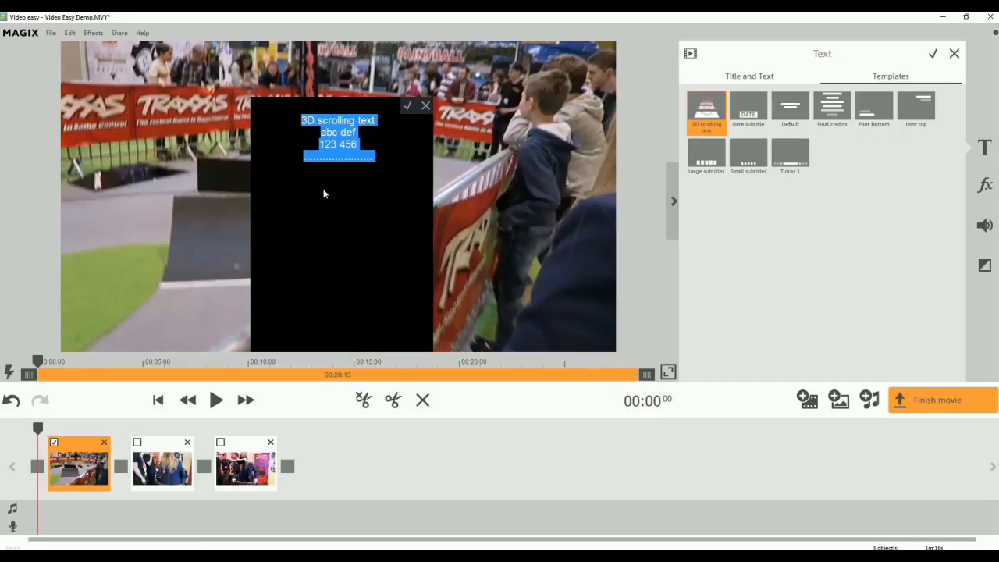
pyautogui.click(406, 106)
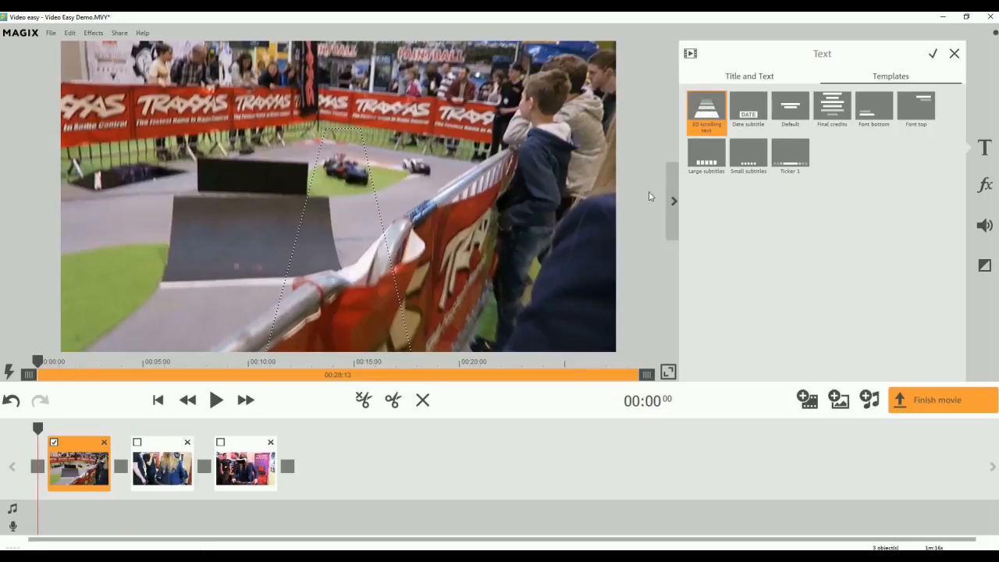
pyautogui.click(226, 399)
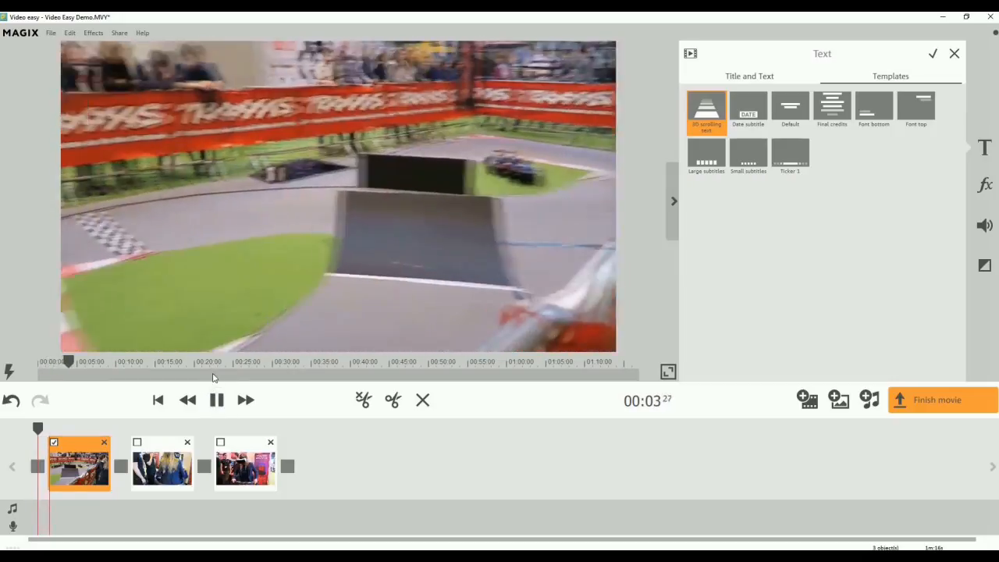
pyautogui.click(212, 375)
pyautogui.click(220, 397)
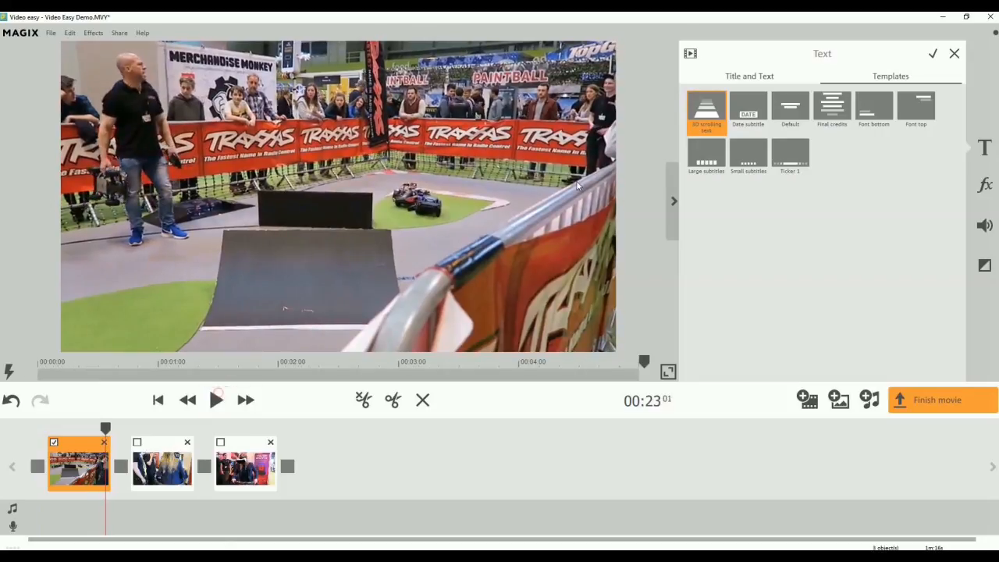
# Examine the volume controls, commentary recording and original sound optimization options in the audio settings.
pyautogui.click(985, 186)
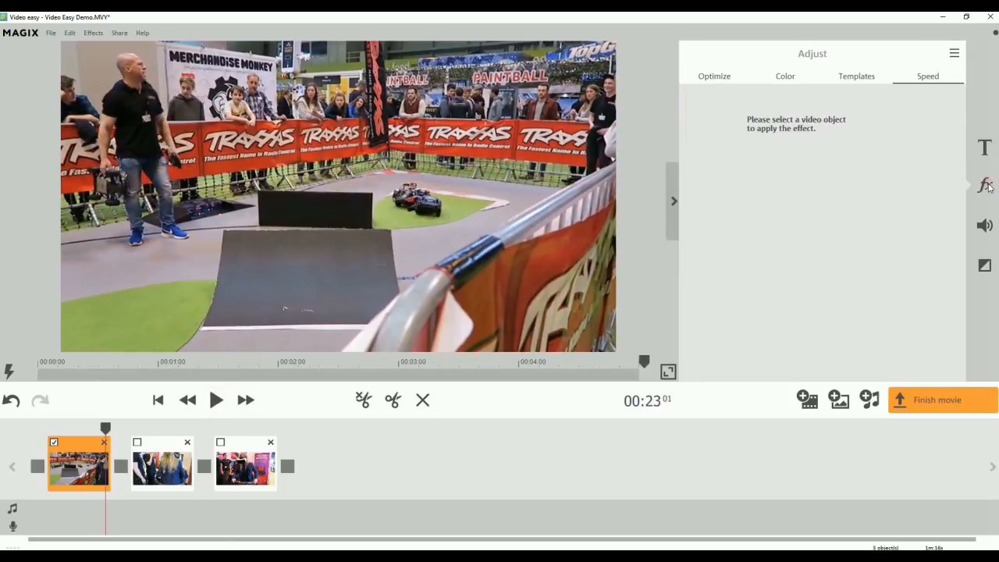
pyautogui.click(984, 235)
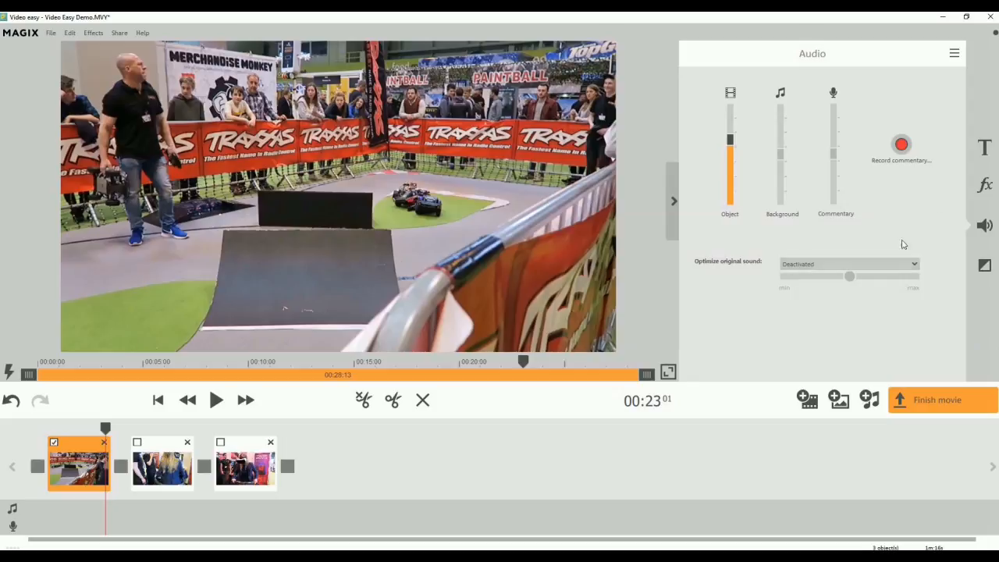
# Add the eGames (Intro) sequence to the start of the movie and preview it.
pyautogui.click(984, 266)
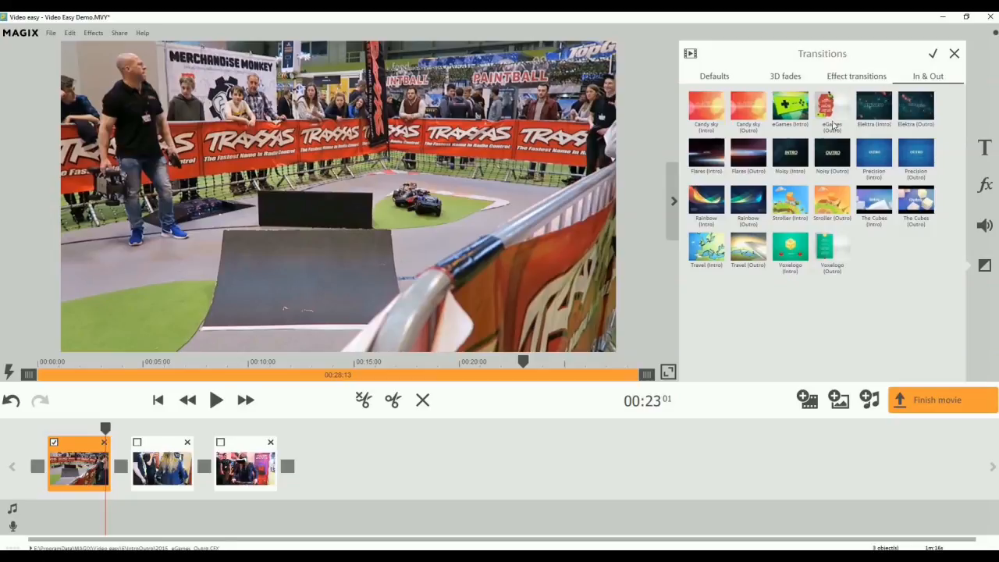
pyautogui.click(792, 110)
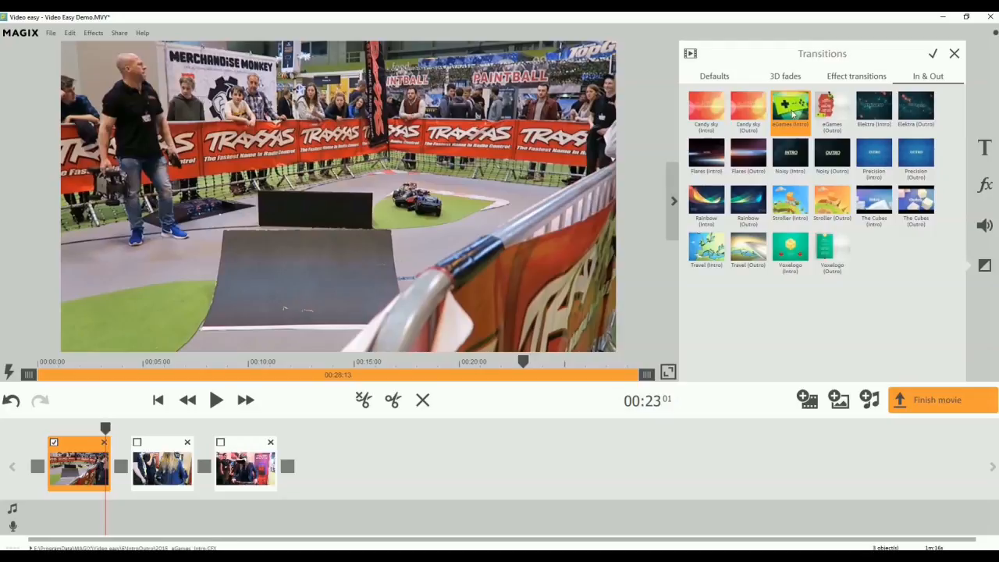
pyautogui.moveTo(121, 429); pyautogui.dragTo(33, 466)
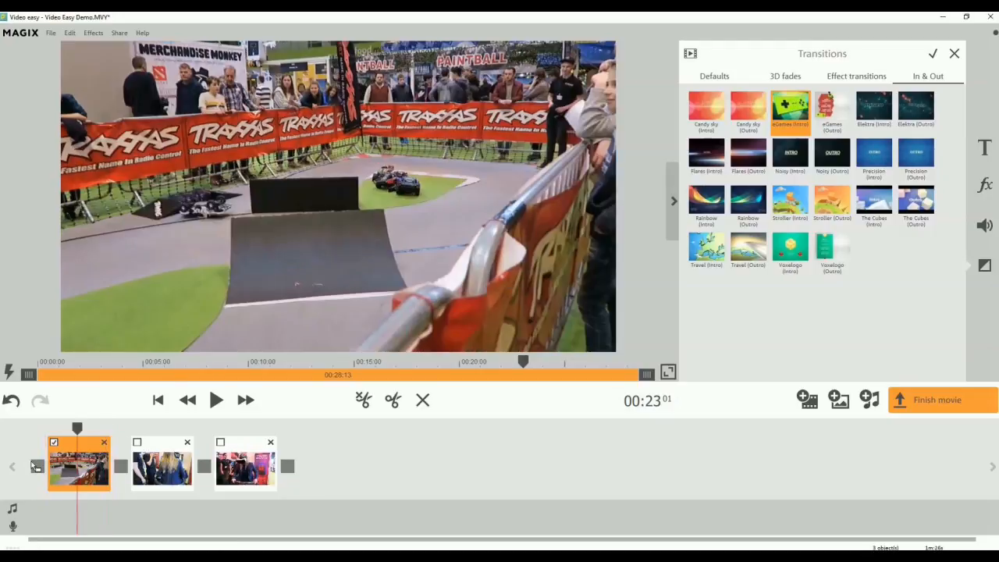
pyautogui.moveTo(78, 429); pyautogui.dragTo(39, 429)
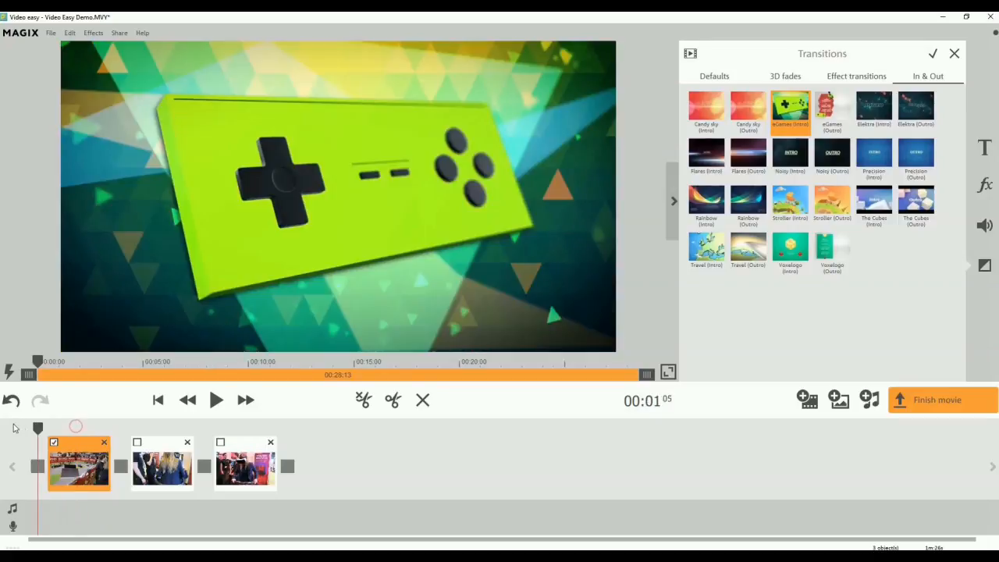
pyautogui.click(216, 402)
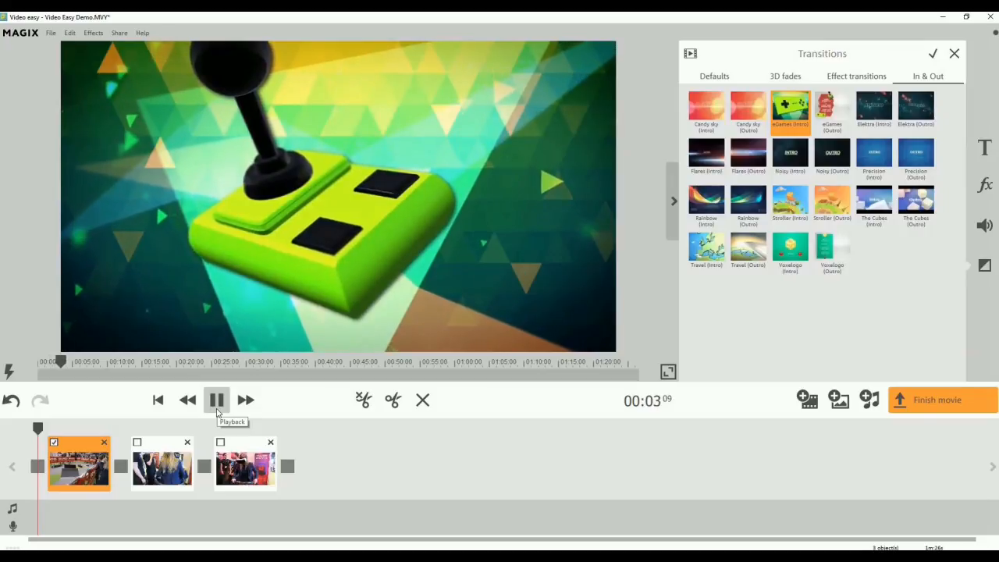
pyautogui.click(217, 400)
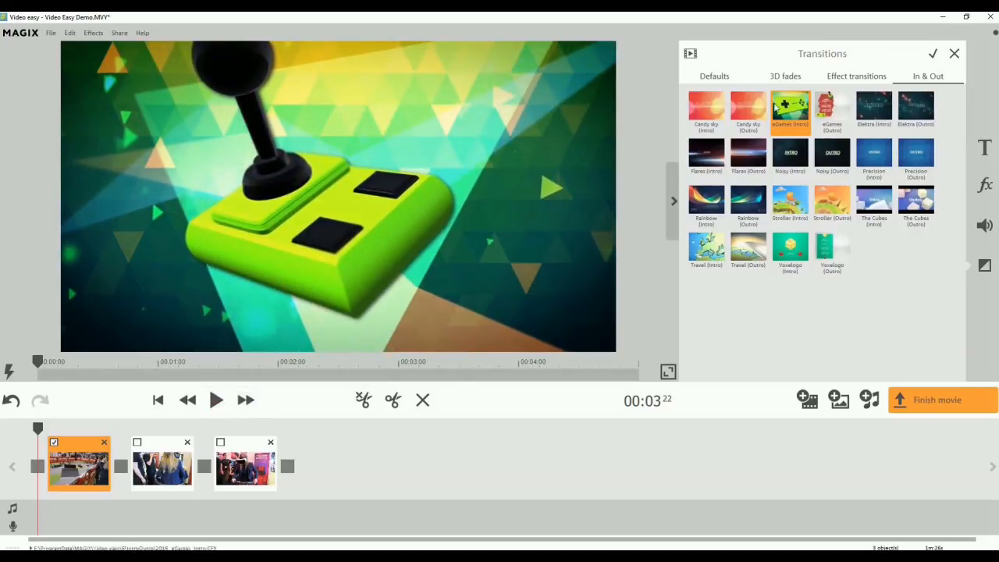
# Apply the Blurry: Combination linear to radial transition between the first and second clips and preview it.
pyautogui.click(837, 76)
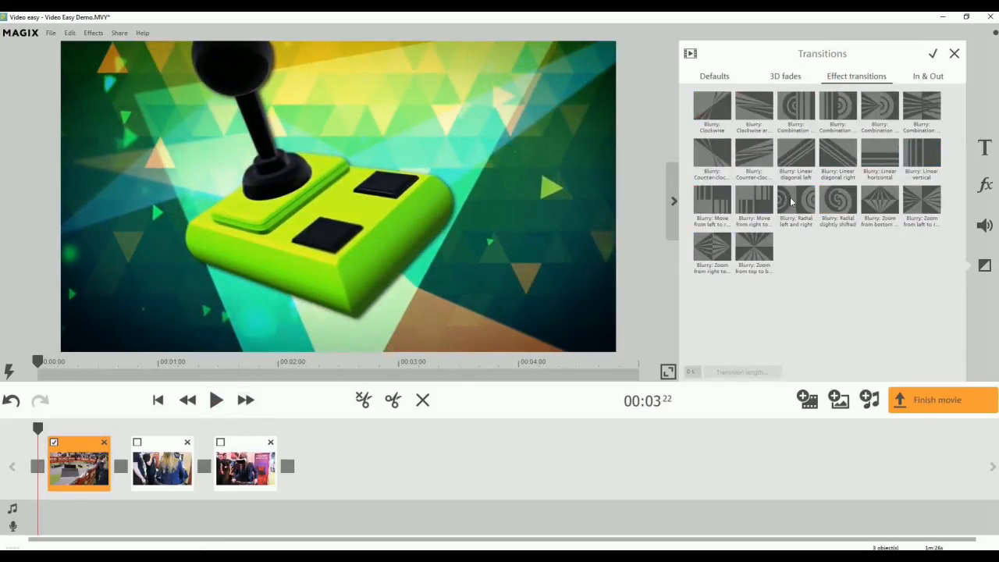
pyautogui.moveTo(37, 433); pyautogui.dragTo(103, 430)
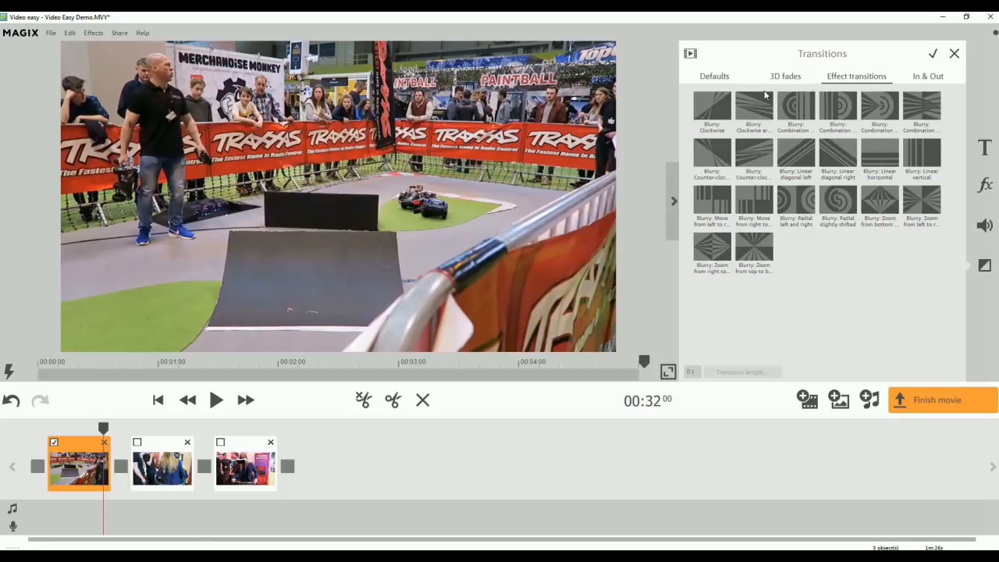
pyautogui.click(809, 120)
pyautogui.click(798, 106)
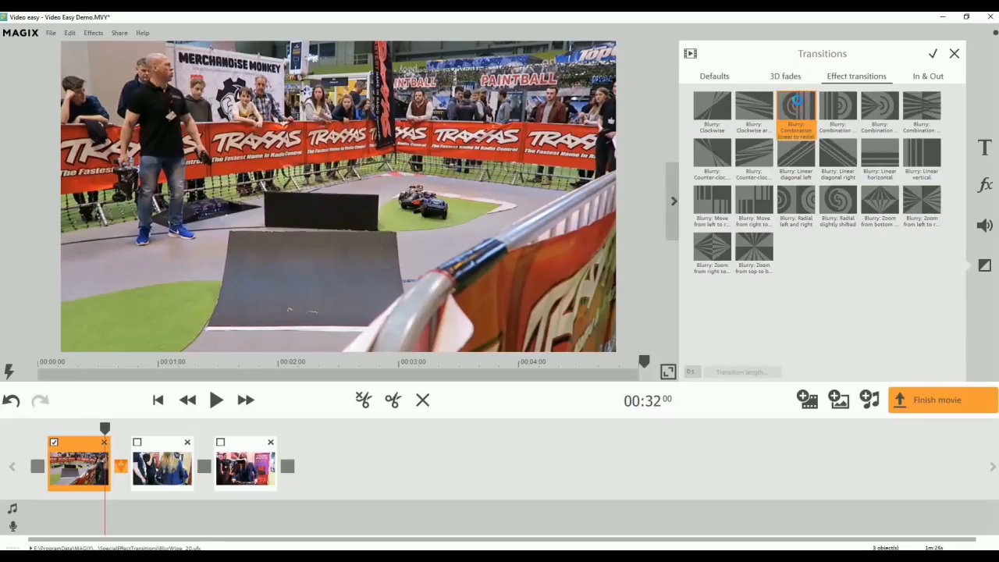
pyautogui.click(218, 400)
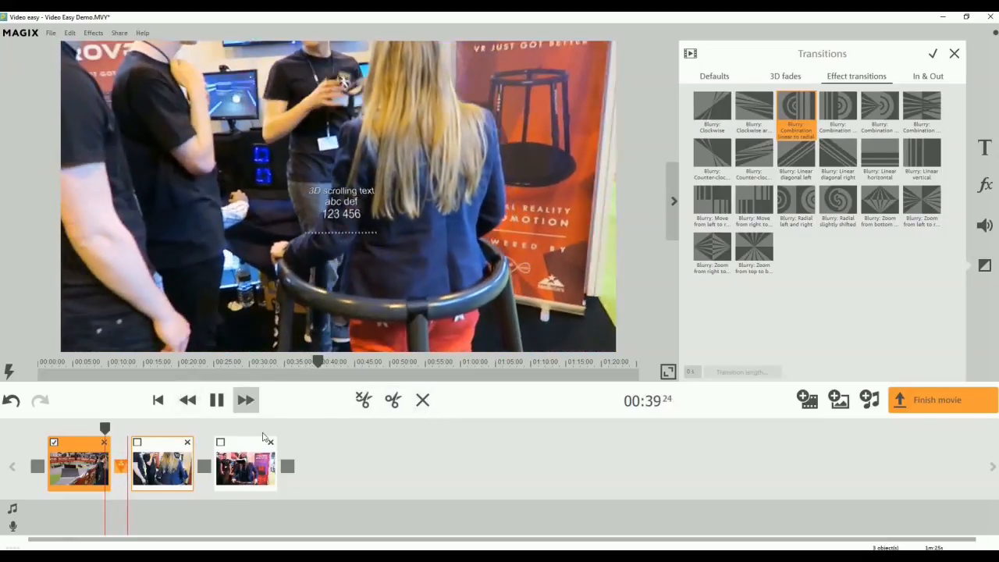
pyautogui.click(219, 401)
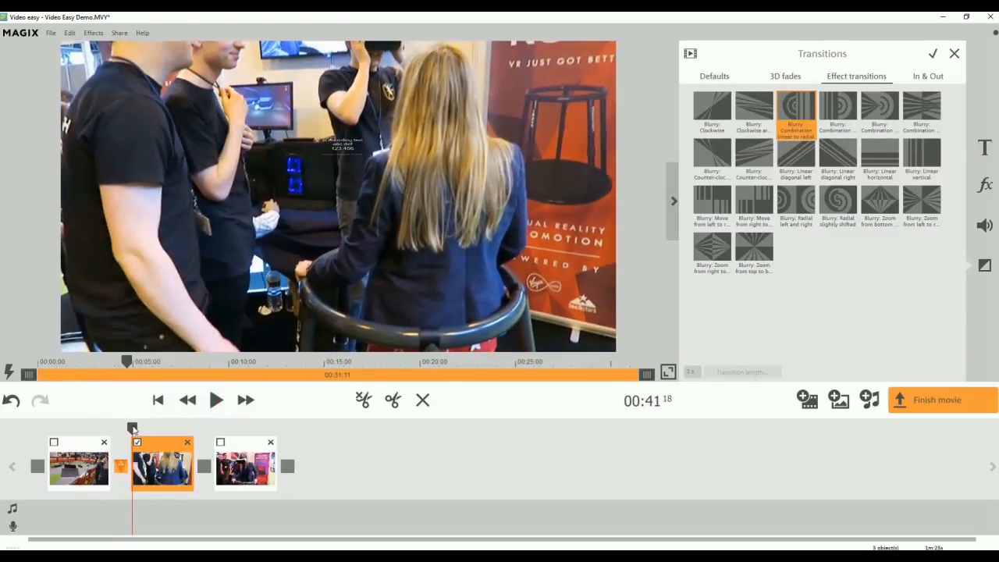
# Split the second clip at about 00:47:24 on the movie timeline and delete its front part.
pyautogui.moveTo(133, 428); pyautogui.dragTo(148, 429)
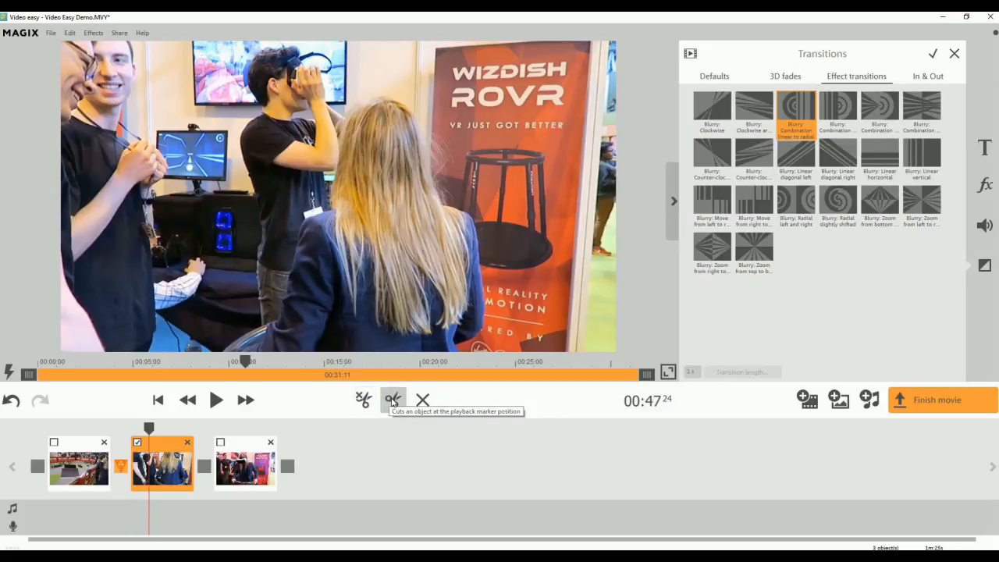
pyautogui.click(392, 400)
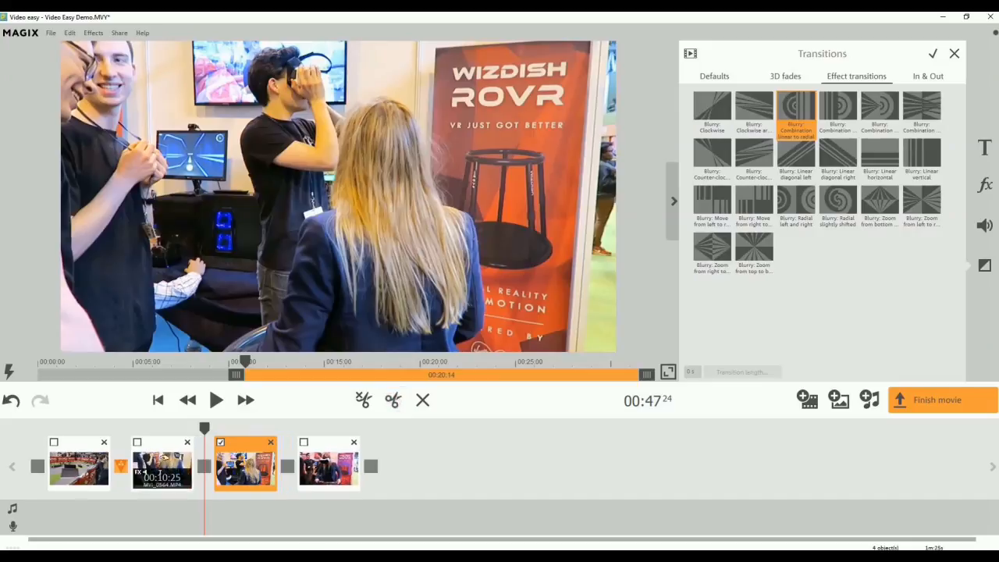
pyautogui.click(185, 462)
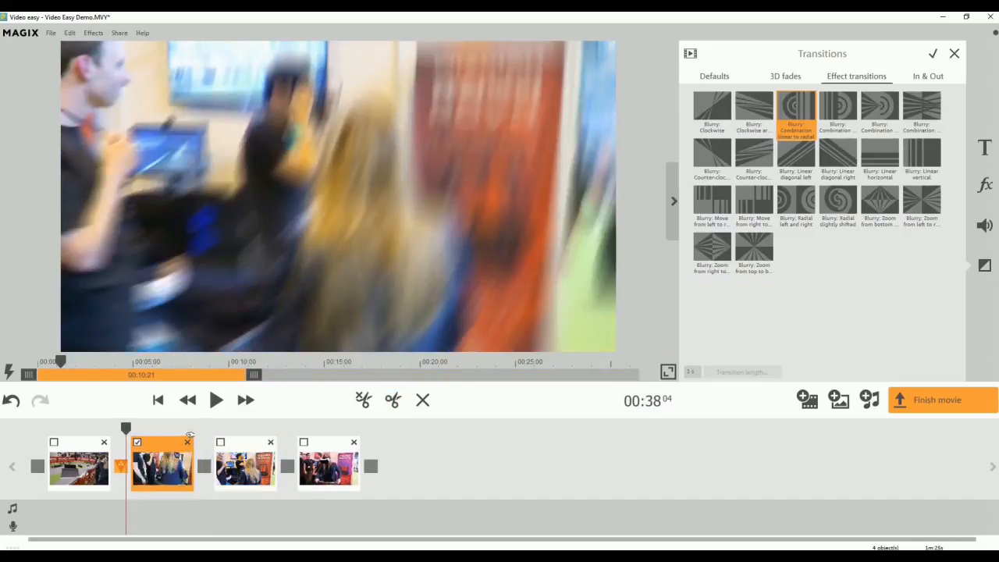
pyautogui.click(187, 443)
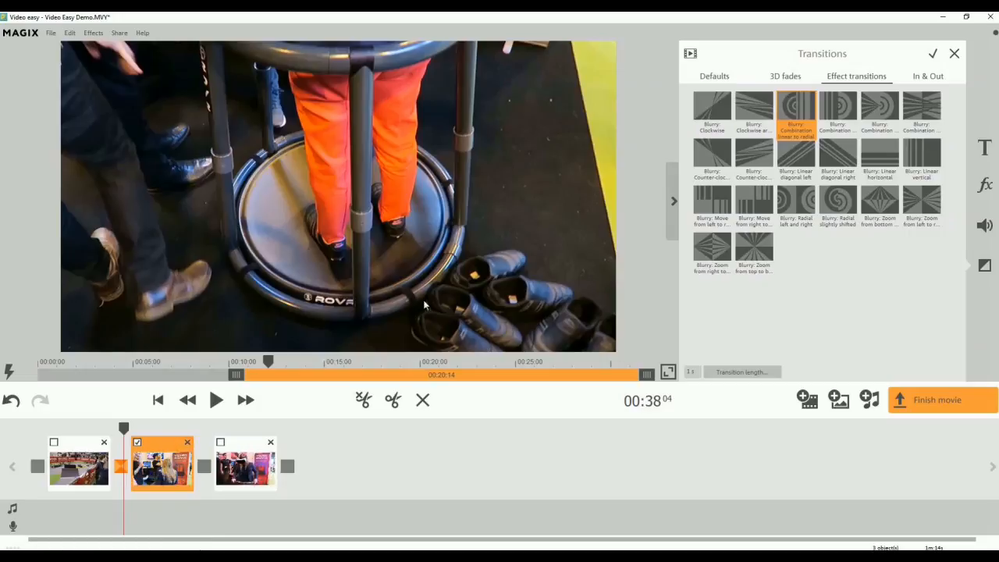
# Move the third clip ahead of the second clip in the storyboard.
pyautogui.moveTo(261, 465); pyautogui.dragTo(163, 468)
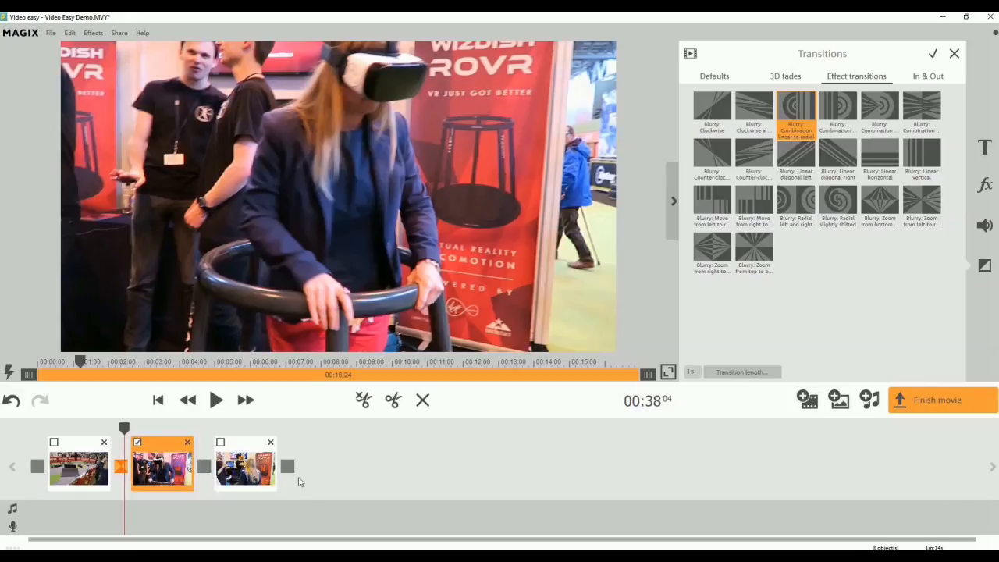
# Insert the photos IMG_1387 to IMG_1392 from the 23 July Tatton Park folder at the end of the movie.
pyautogui.moveTo(124, 429); pyautogui.dragTo(288, 434)
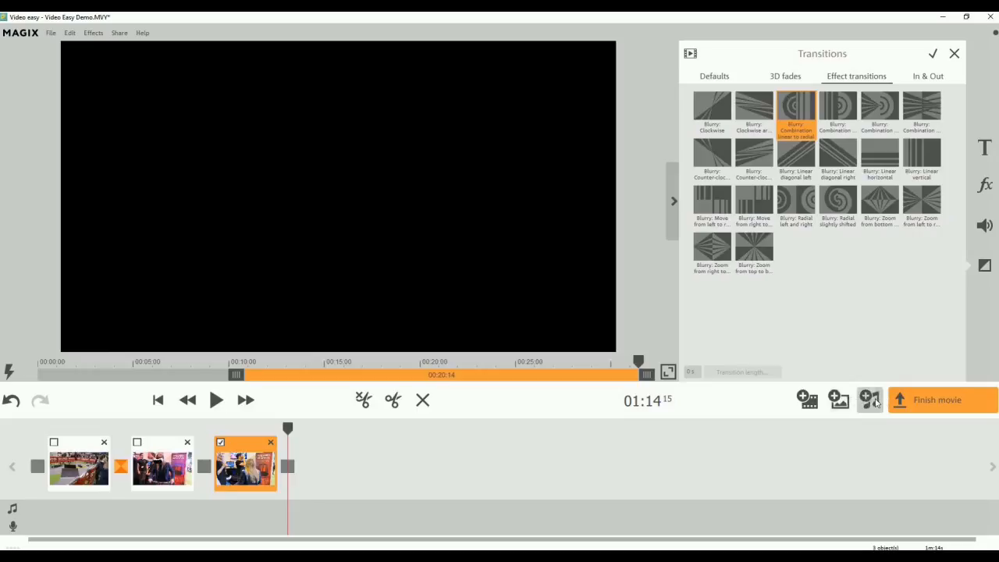
pyautogui.click(838, 398)
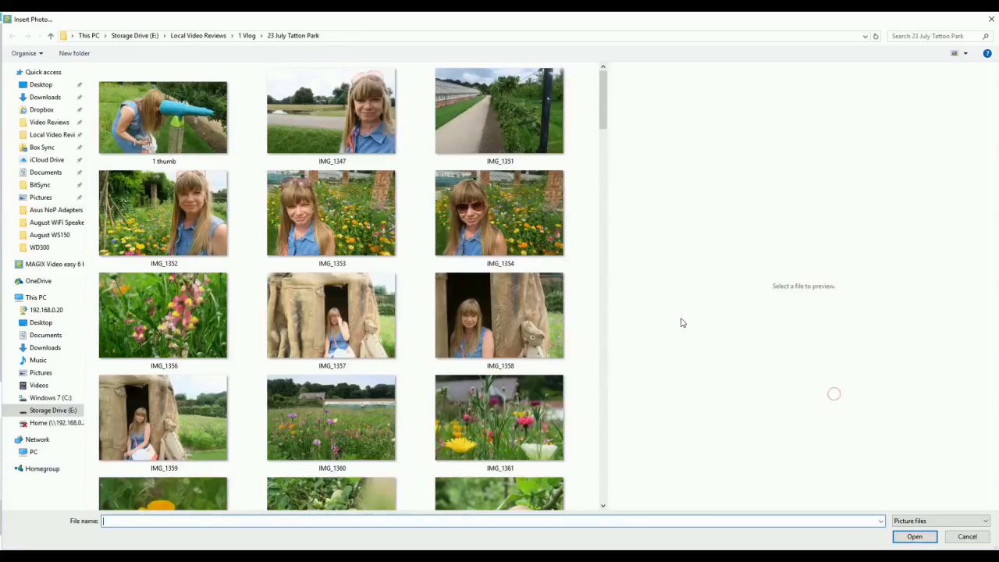
pyautogui.scroll(-10, 527, 226)
pyautogui.click(152, 164)
pyautogui.keyDown('shift'); pyautogui.click(481, 256); pyautogui.keyUp('shift')
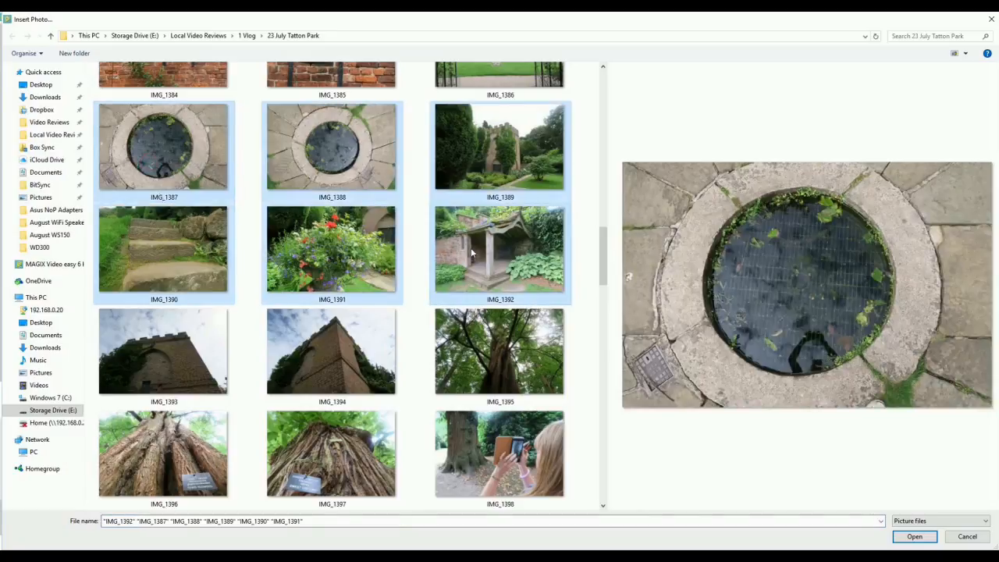
pyautogui.click(933, 541)
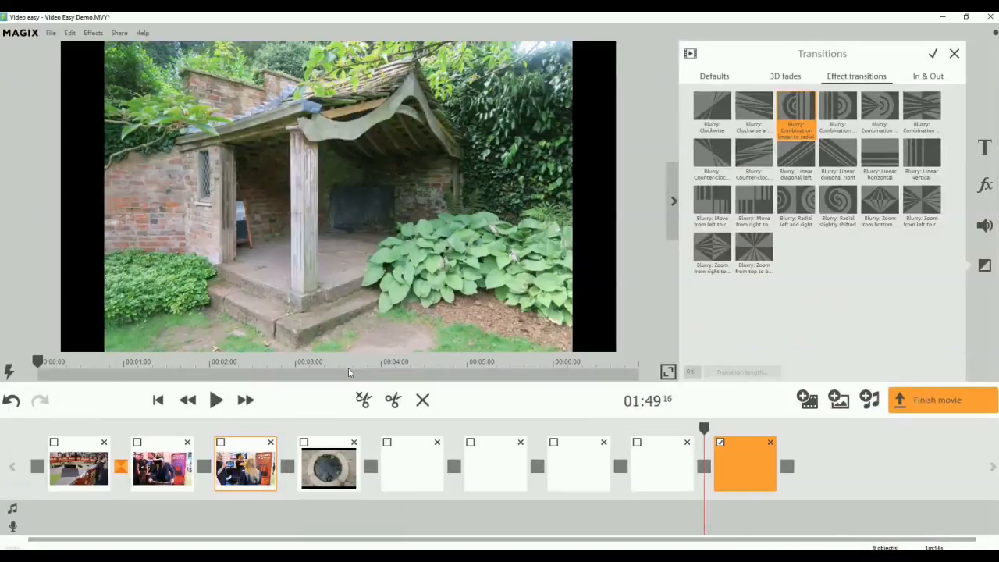
# Add Locally_Sourced.mp3 as background music, starting partway through the first clip and extending to the last photo.
pyautogui.click(871, 400)
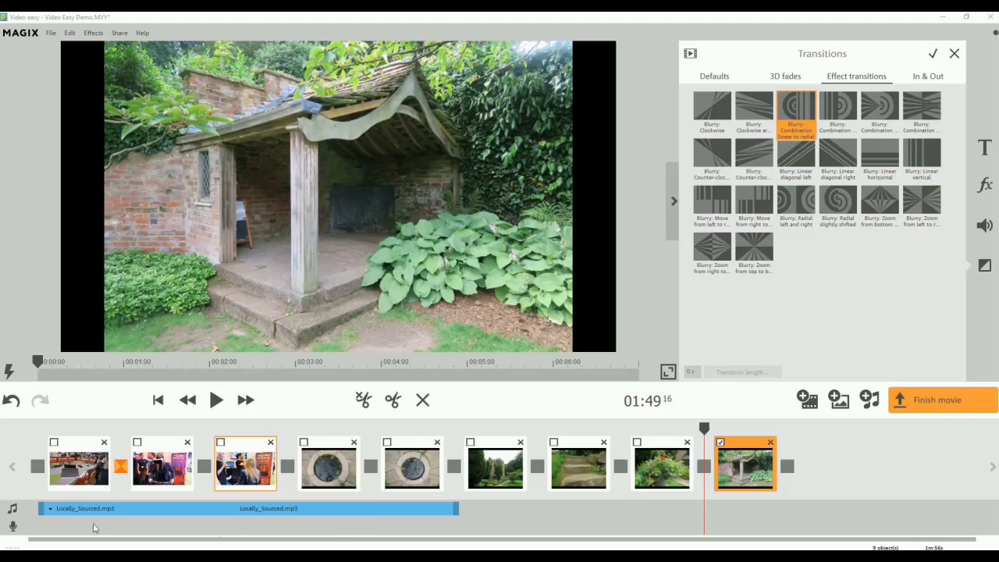
pyautogui.moveTo(118, 511); pyautogui.dragTo(250, 502)
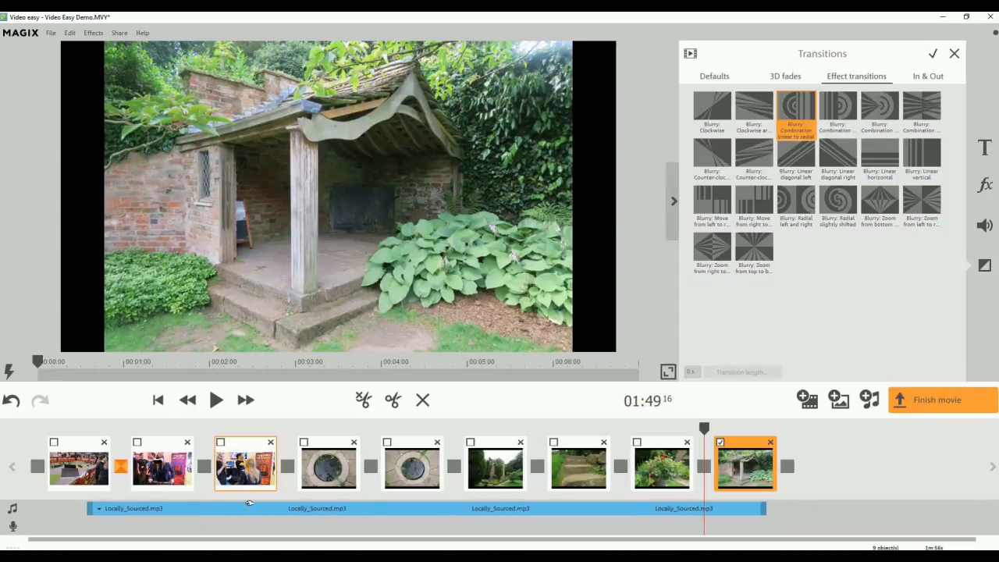
# Delete the flower photo IMG_1391 from the storyboard.
pyautogui.click(690, 445)
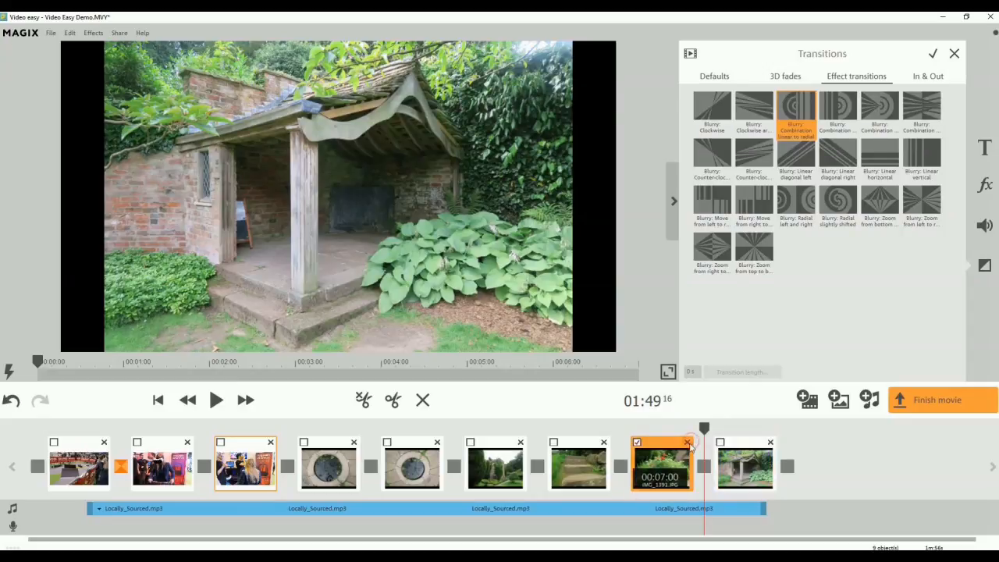
pyautogui.click(688, 443)
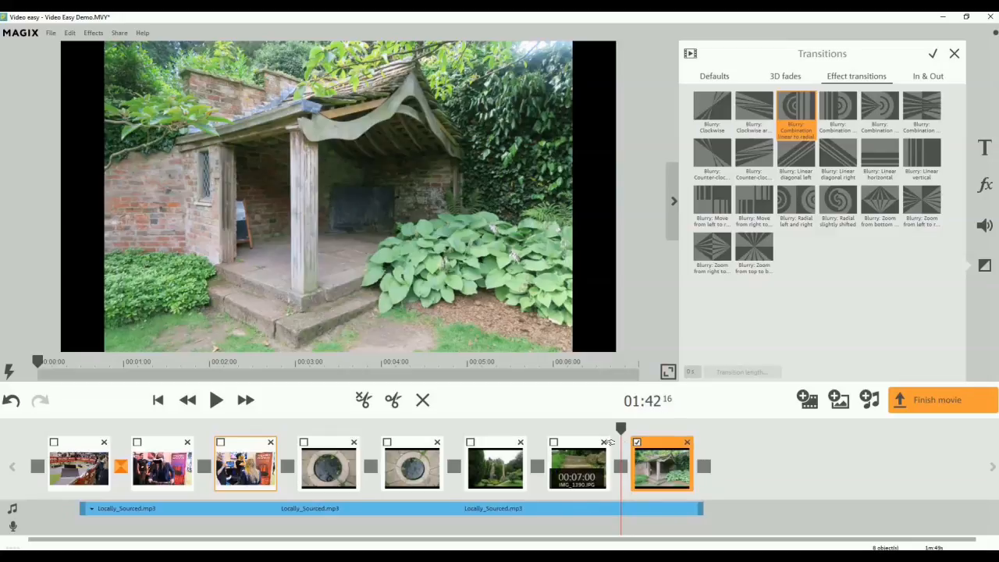
# Play the movie from the first pond photo into the second one to check how the photos are shown.
pyautogui.click(348, 466)
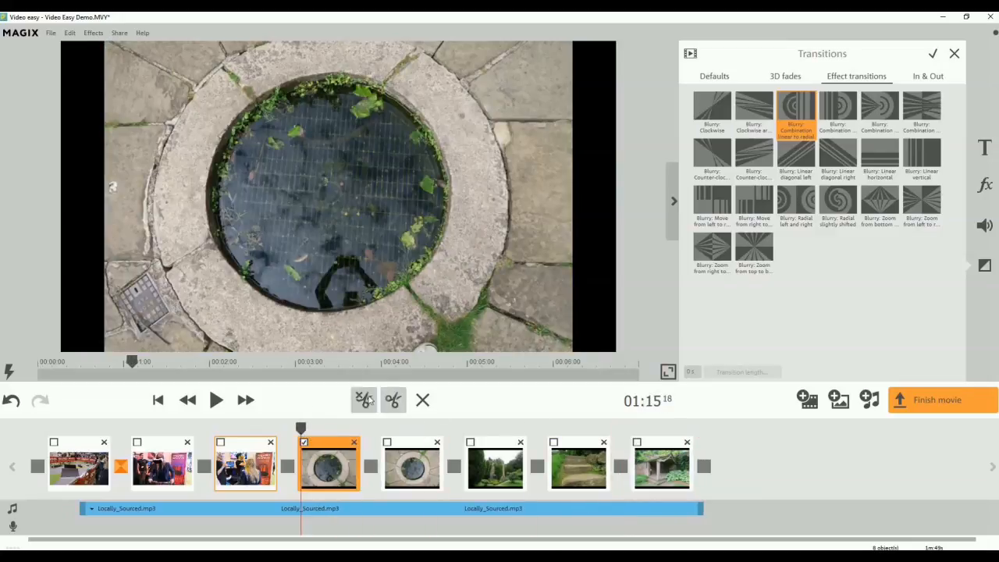
pyautogui.click(219, 400)
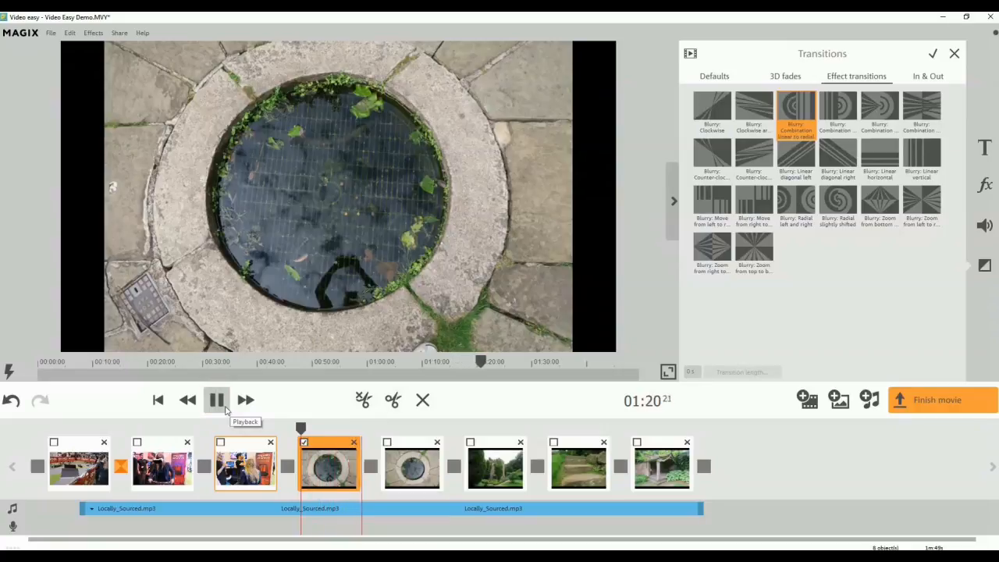
pyautogui.click(224, 407)
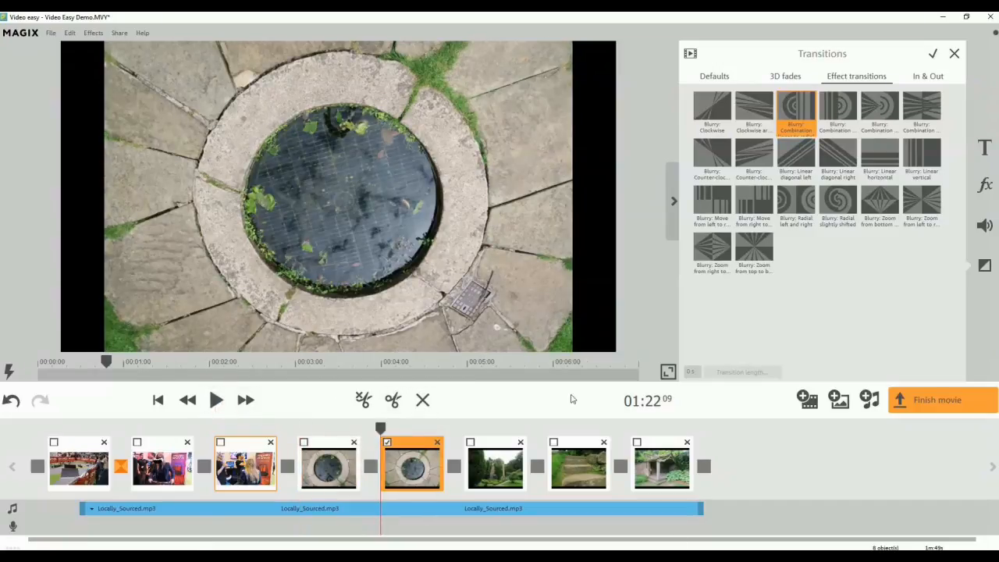
# Apply Blurry: Linear diagonal left between the two pond photos and Blurry: Zoom from left to right between the third and fourth photos.
pyautogui.click(799, 161)
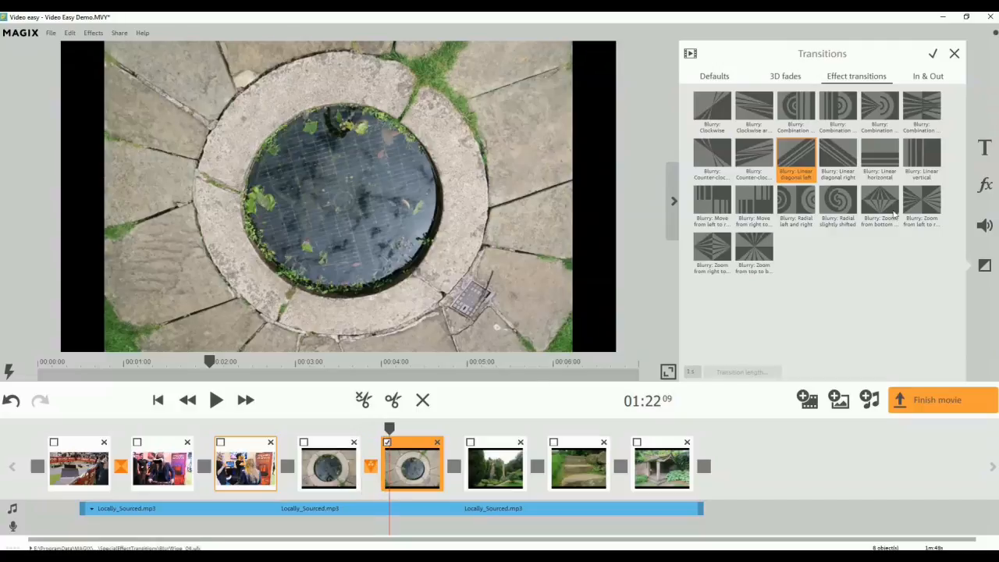
pyautogui.click(919, 207)
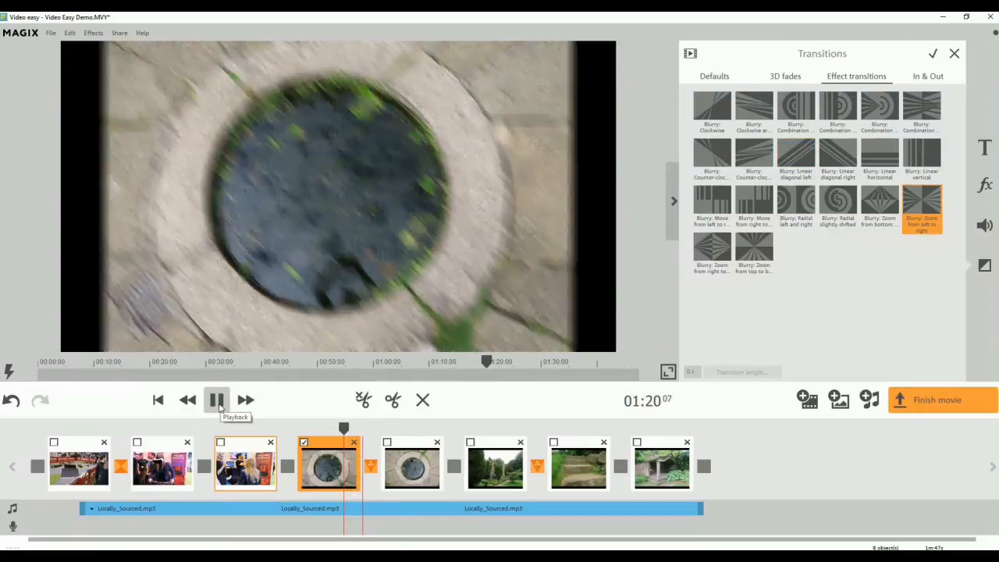